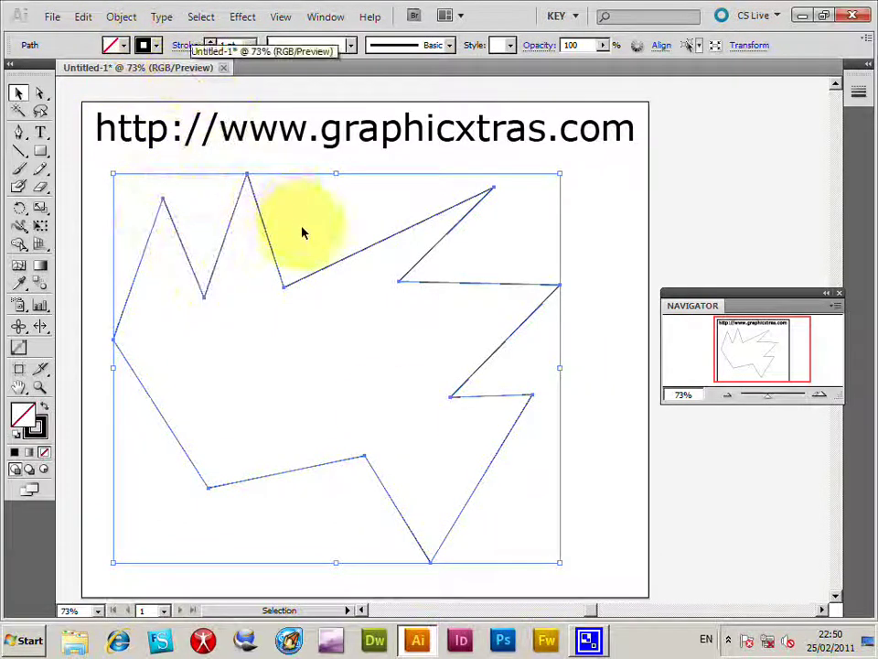
Launch Object > Filters > Contour on the polygon, choose Reset from the presets, and move the dialog aside.
{"action": "left_click", "coordinate": [120, 18]}
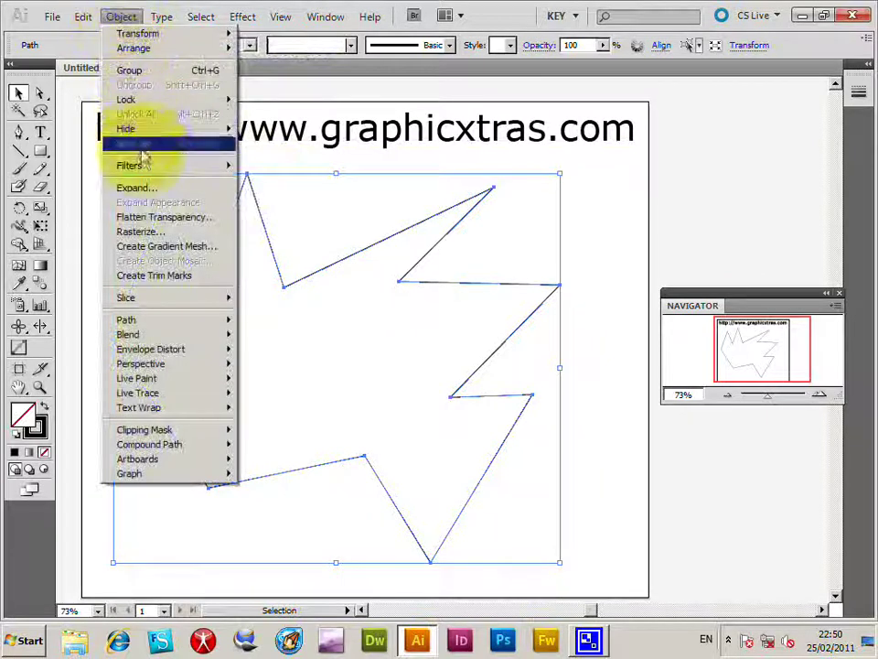
{"action": "mouse_move", "coordinate": [144, 165]}
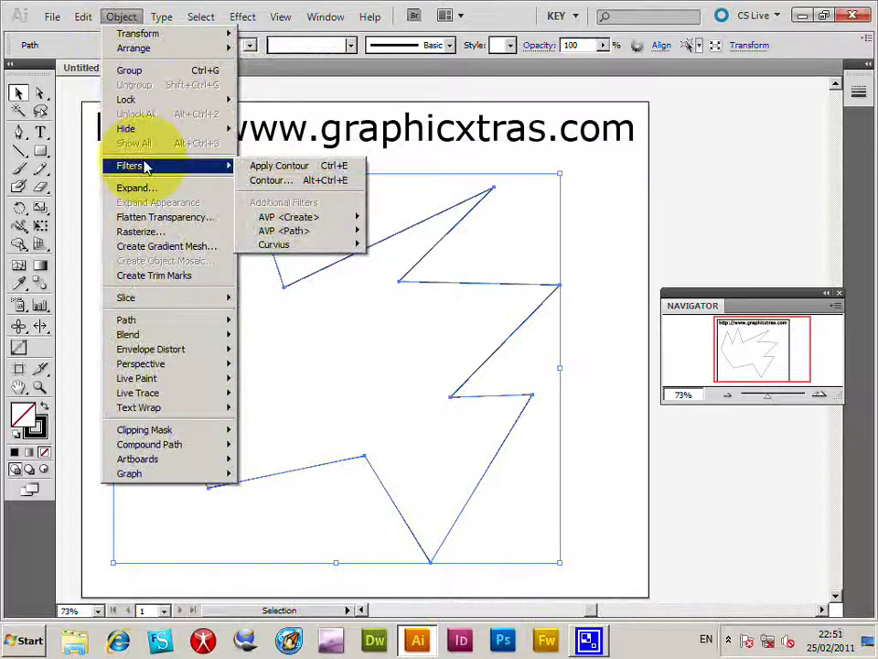
{"action": "left_click", "coordinate": [281, 182]}
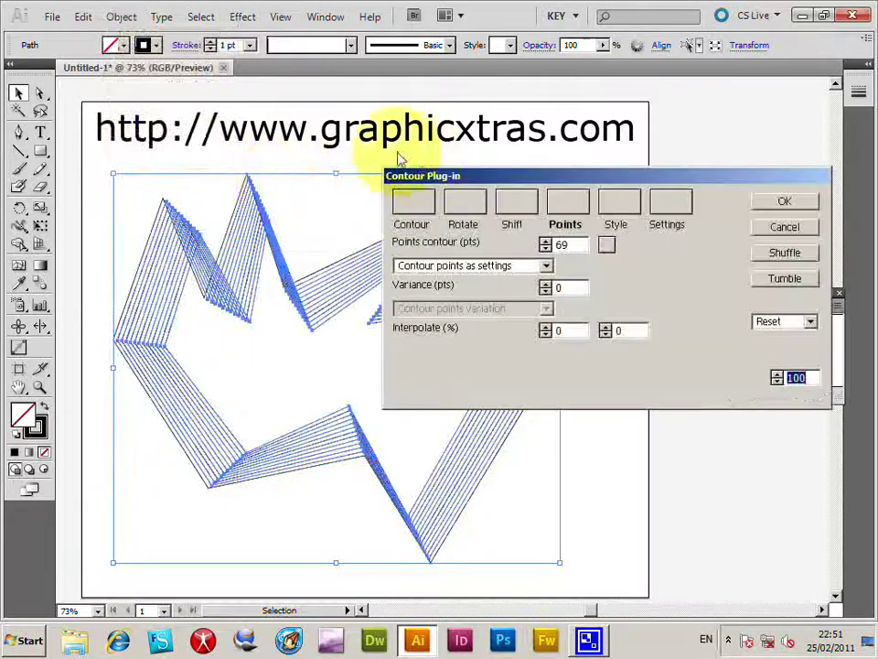
{"action": "left_click_drag", "start_coordinate": [462, 183], "coordinate": [404, 147]}
{"action": "left_click", "coordinate": [718, 287]}
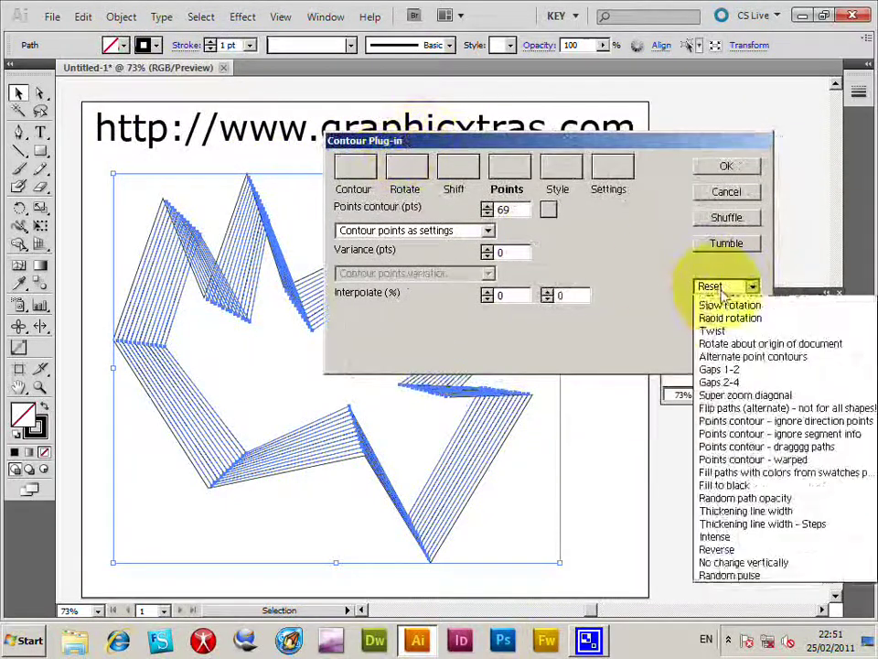
{"action": "left_click", "coordinate": [720, 303]}
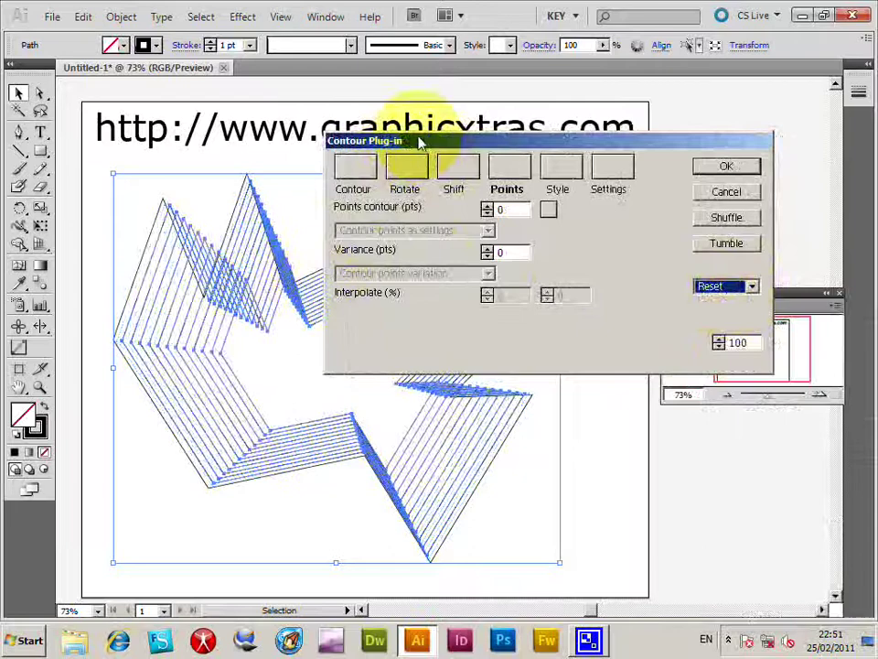
{"action": "left_click_drag", "start_coordinate": [421, 141], "coordinate": [507, 142]}
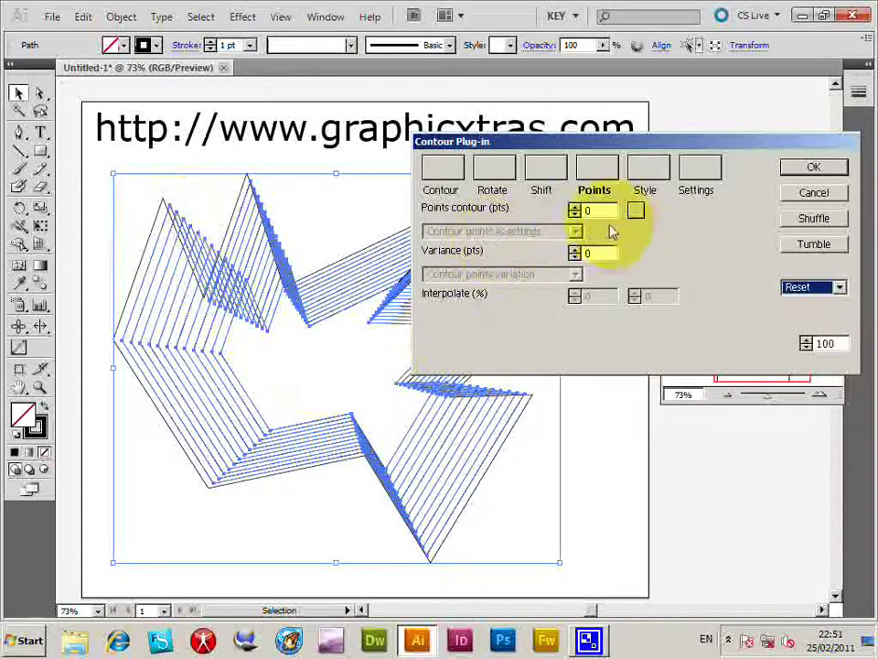
On the Contour tab, set Contours to 14 and Contour scale to 3%.
{"action": "left_click", "coordinate": [455, 177]}
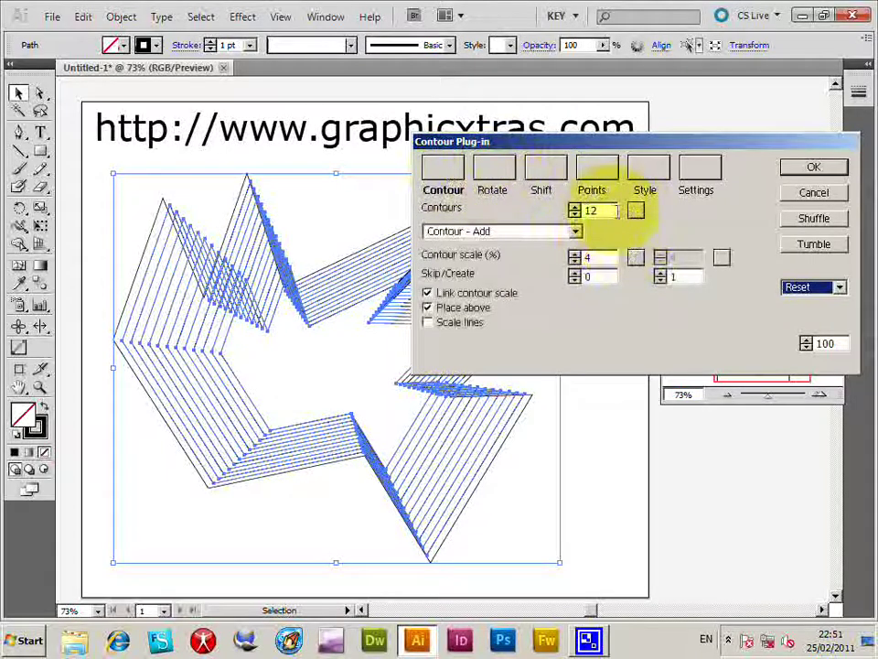
{"action": "left_click", "coordinate": [575, 209]}
{"action": "left_click", "coordinate": [574, 209]}
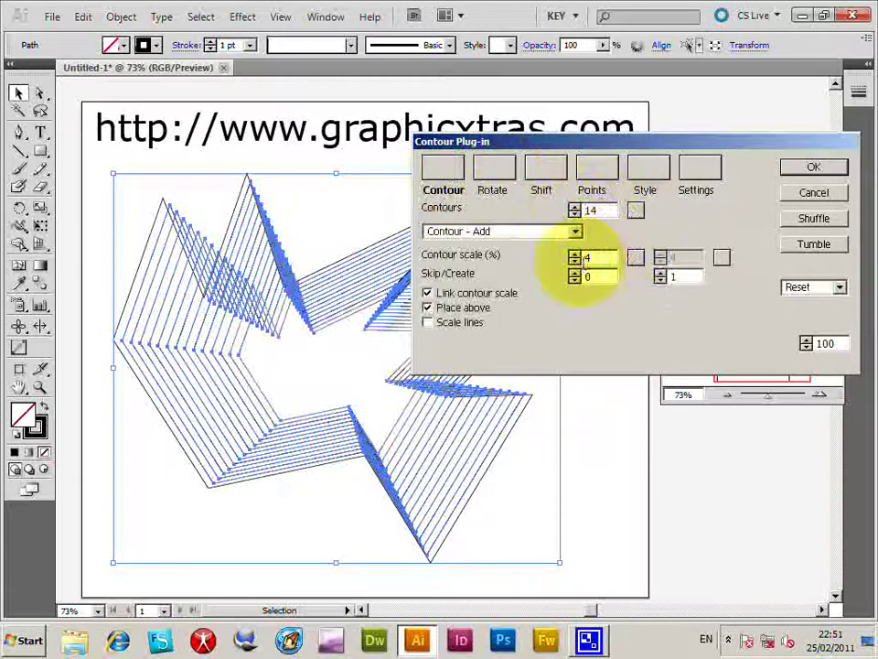
{"action": "left_click", "coordinate": [574, 256]}
{"action": "left_click", "coordinate": [574, 256]}
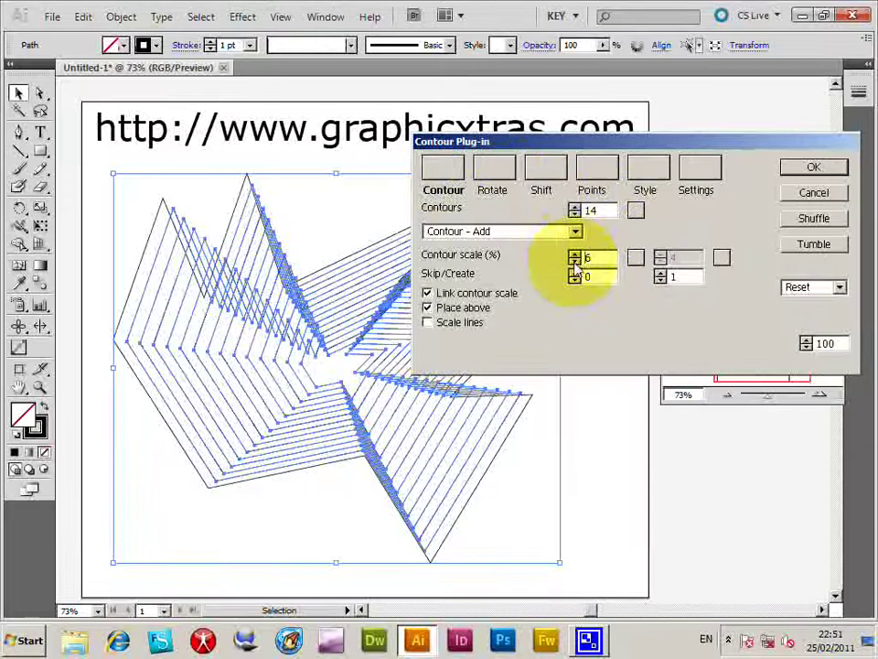
{"action": "left_click", "coordinate": [574, 256]}
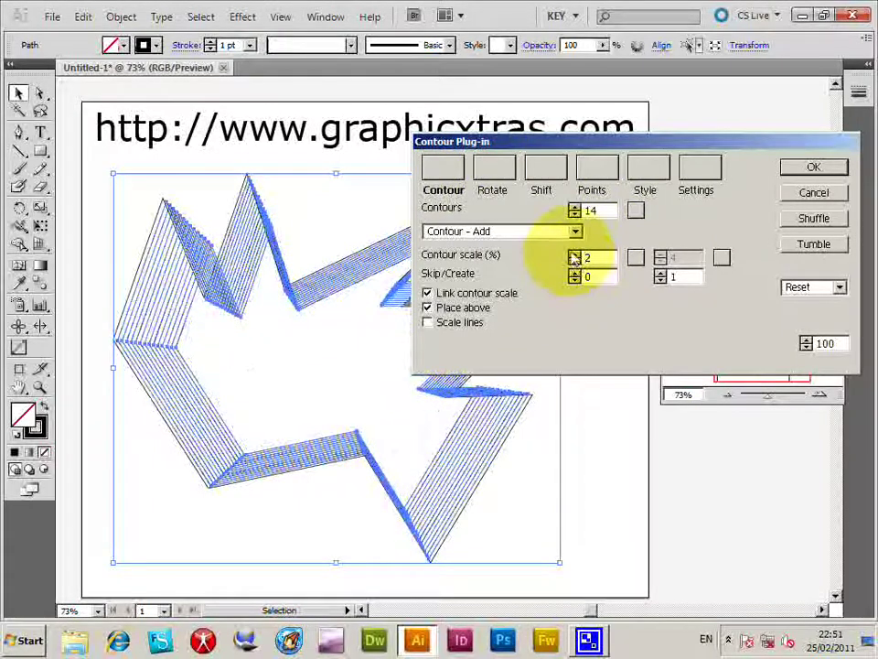
{"action": "left_click", "coordinate": [574, 256]}
{"action": "left_click", "coordinate": [574, 256]}
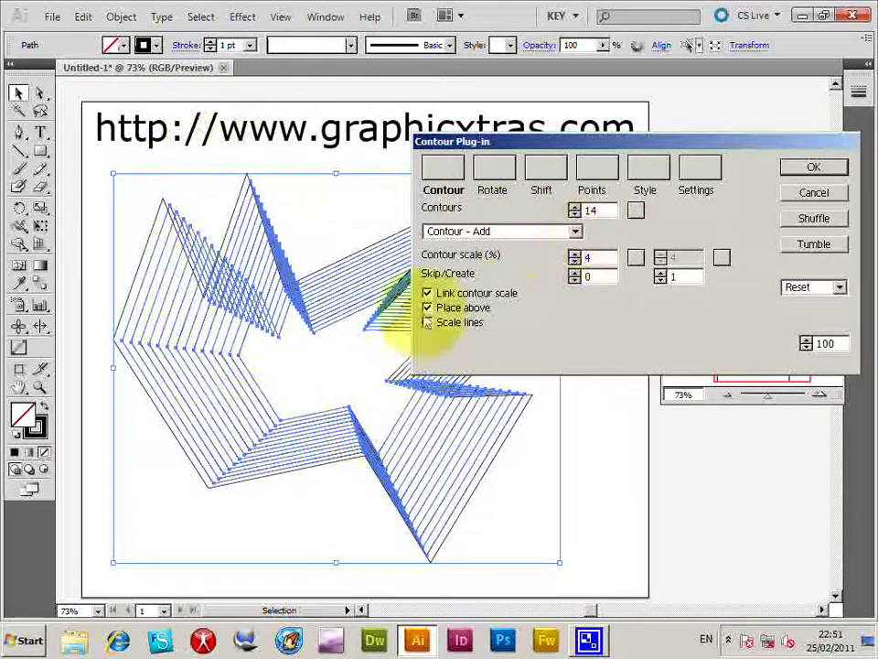
{"action": "left_click", "coordinate": [575, 255]}
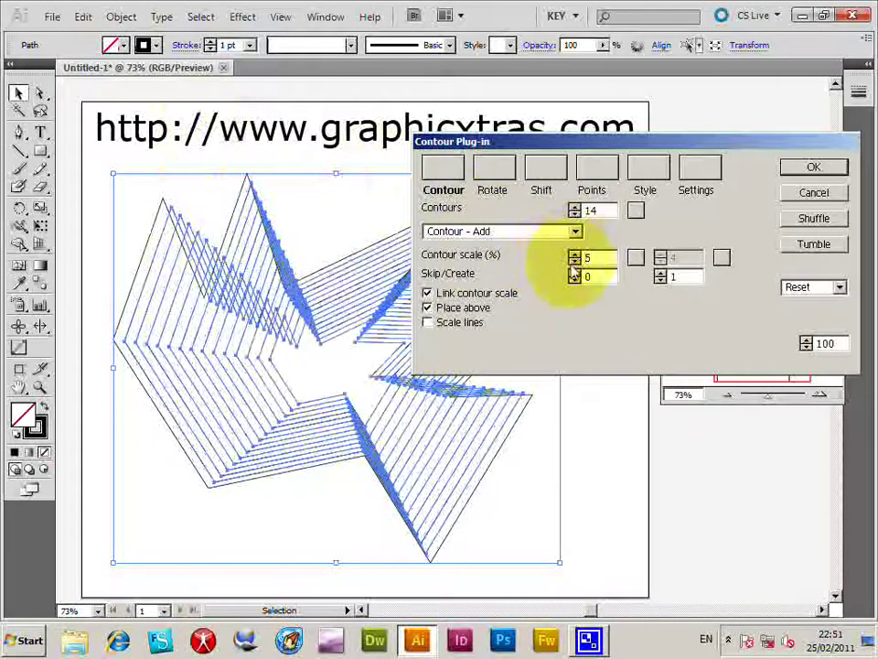
{"action": "left_click", "coordinate": [575, 262]}
{"action": "left_click", "coordinate": [574, 261]}
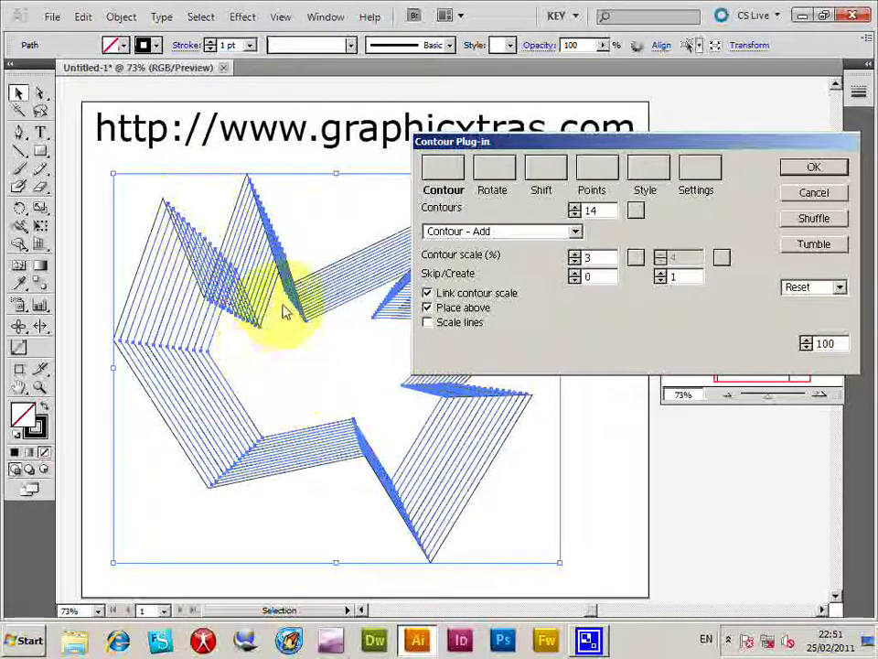
Preview the Zoom right, Slow rotation, Rapid rotation and Twist contour presets.
{"action": "left_click", "coordinate": [804, 288]}
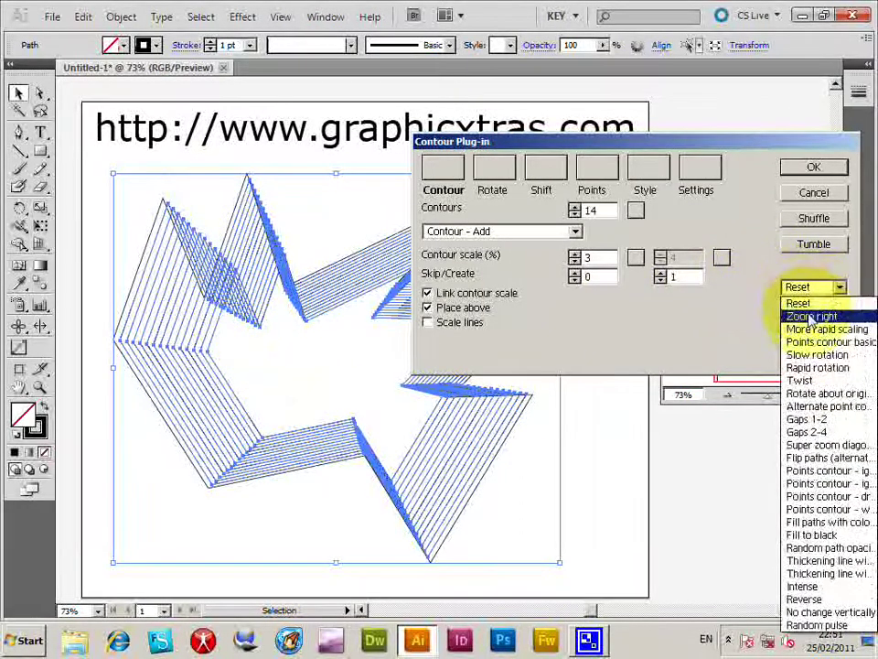
{"action": "left_click", "coordinate": [811, 316]}
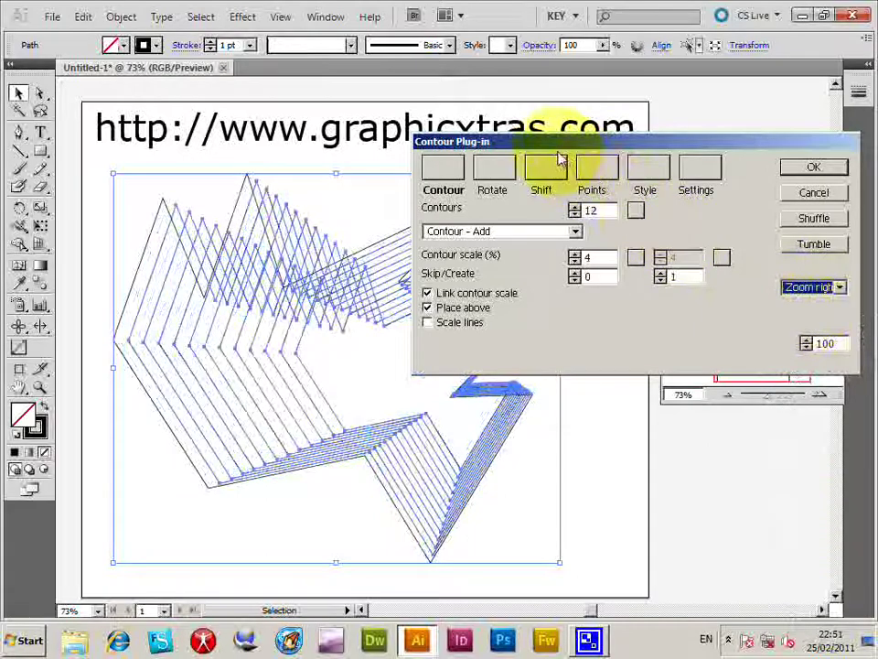
{"action": "left_click", "coordinate": [558, 163]}
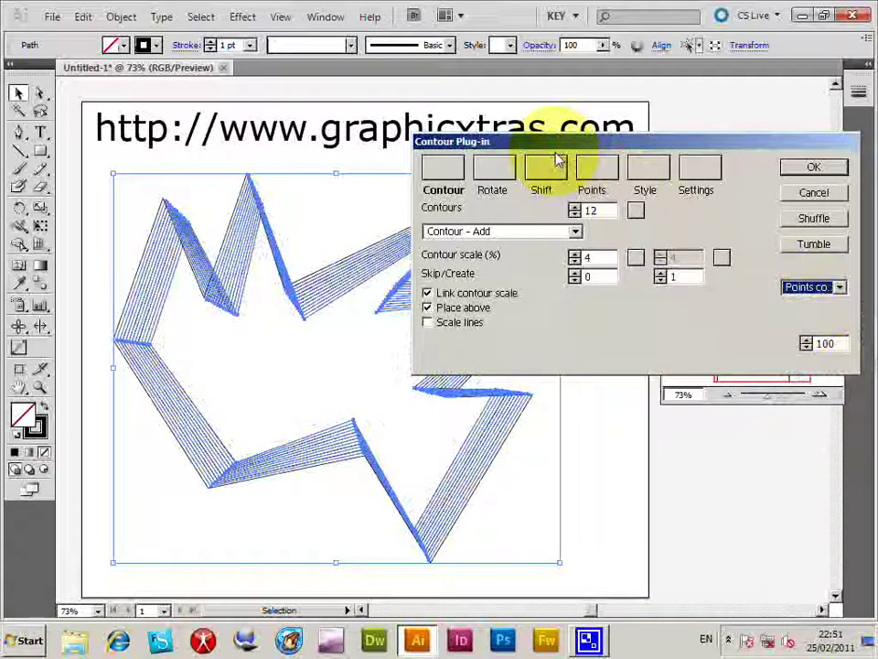
{"action": "left_click", "coordinate": [558, 163]}
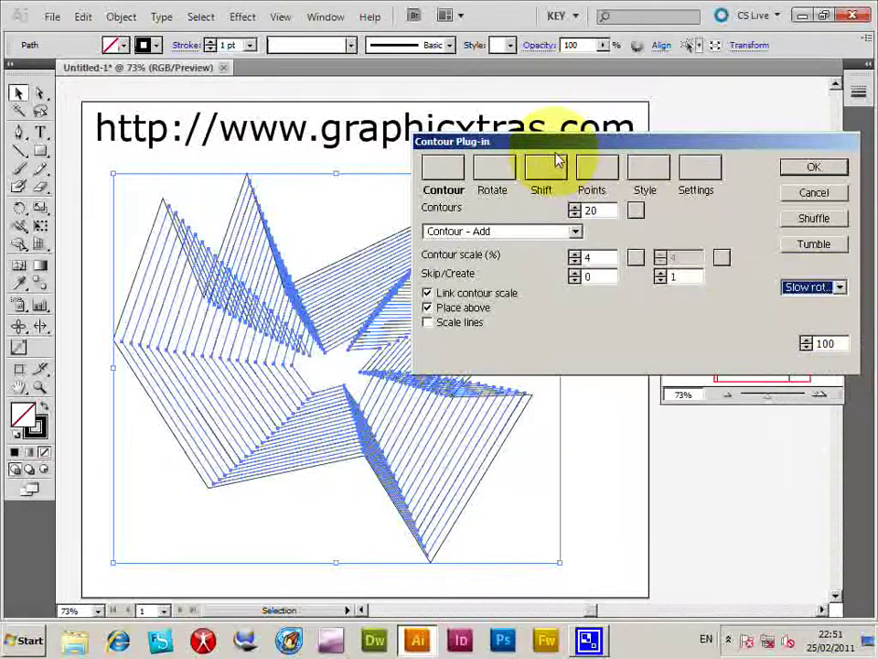
{"action": "left_click", "coordinate": [558, 163]}
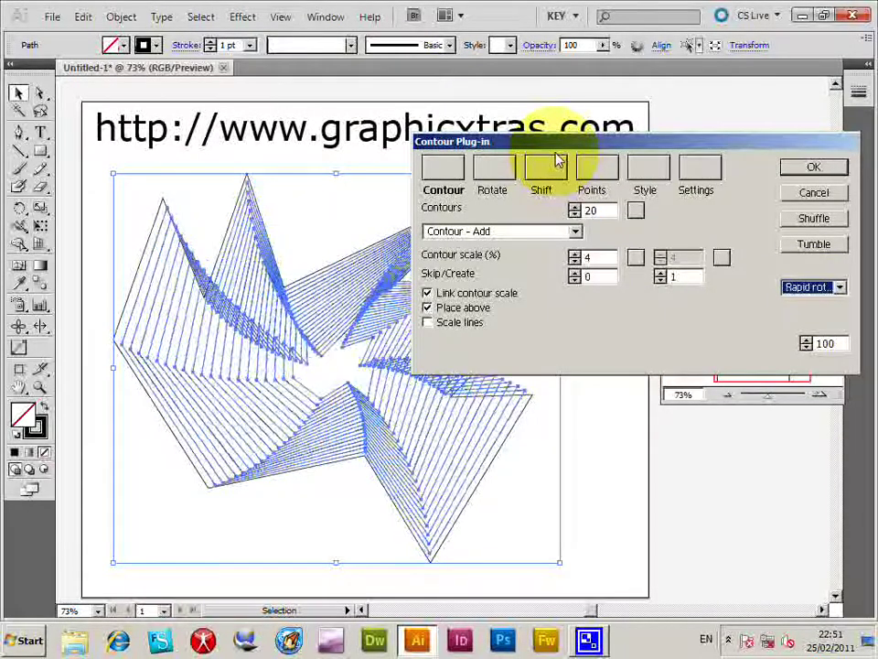
{"action": "left_click", "coordinate": [558, 162]}
Cycle through further presets to the colour-filled paths preset, then choose Reset to restore plain contours.
{"action": "key", "text": "Down"}
{"action": "key", "text": "Down"}
{"action": "key", "text": "Down"}
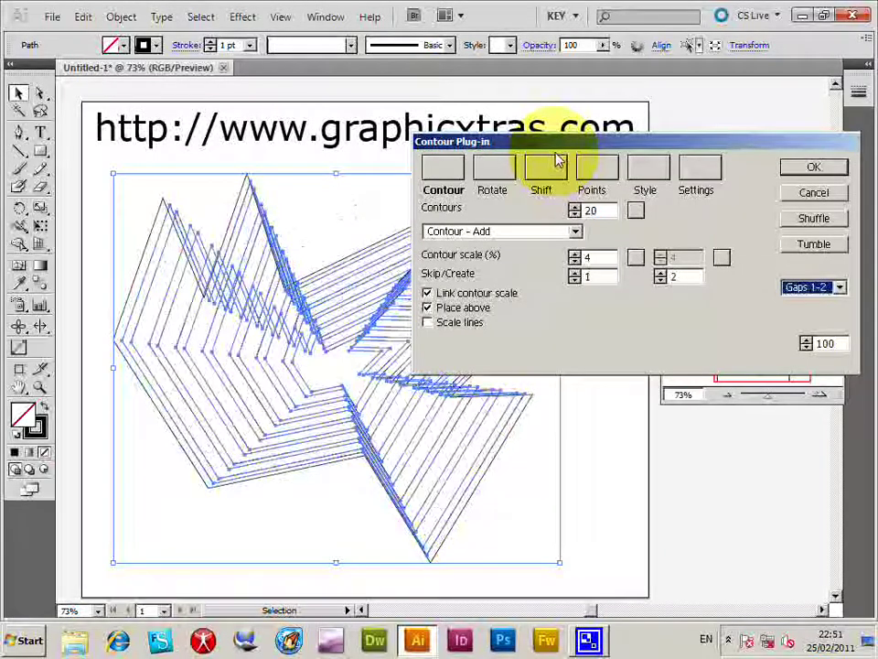
{"action": "key", "text": "Up"}
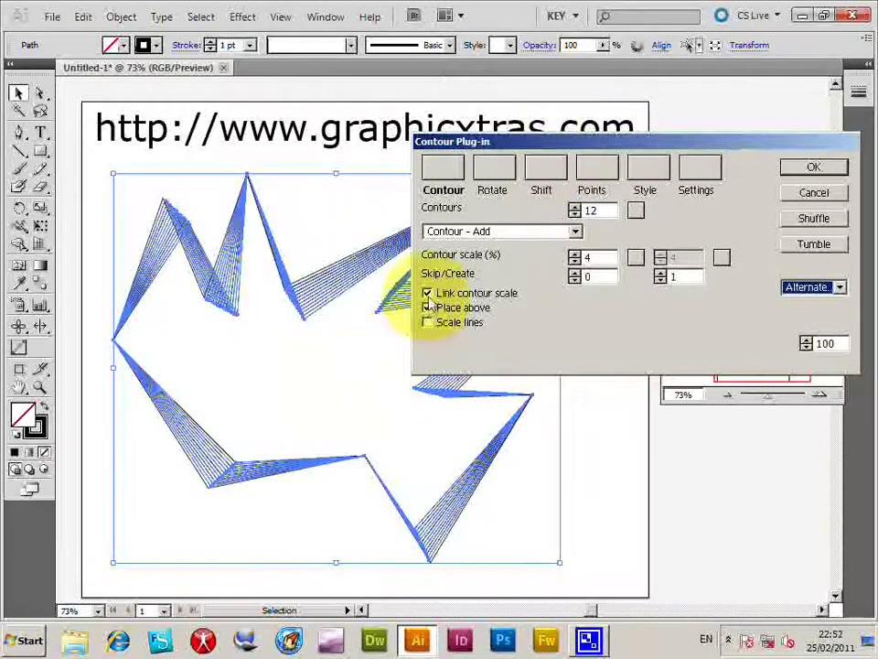
{"action": "key", "text": "Down"}
{"action": "key", "text": "Down"}
{"action": "key", "text": "Down"}
{"action": "key", "text": "Down"}
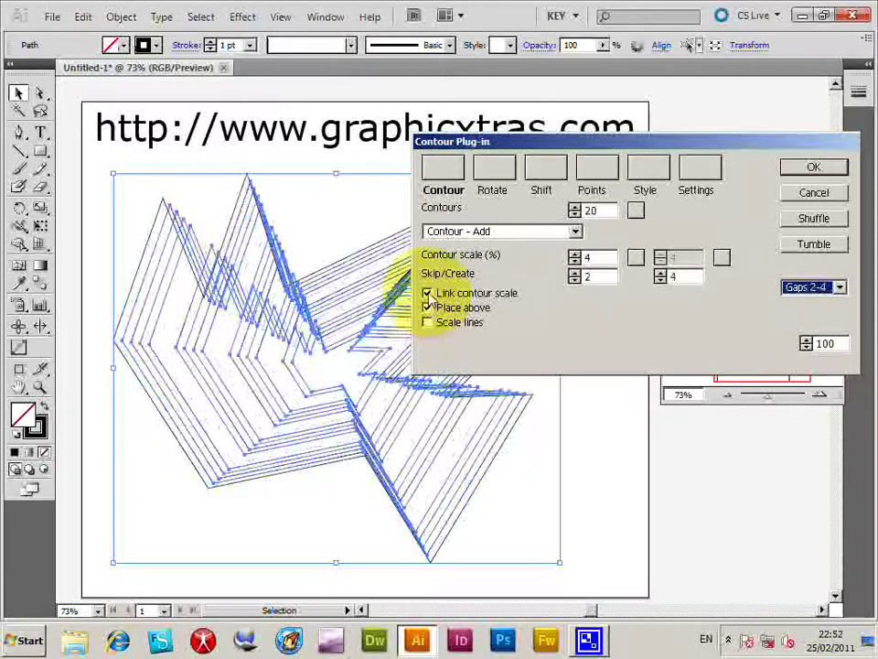
{"action": "key", "text": "Down"}
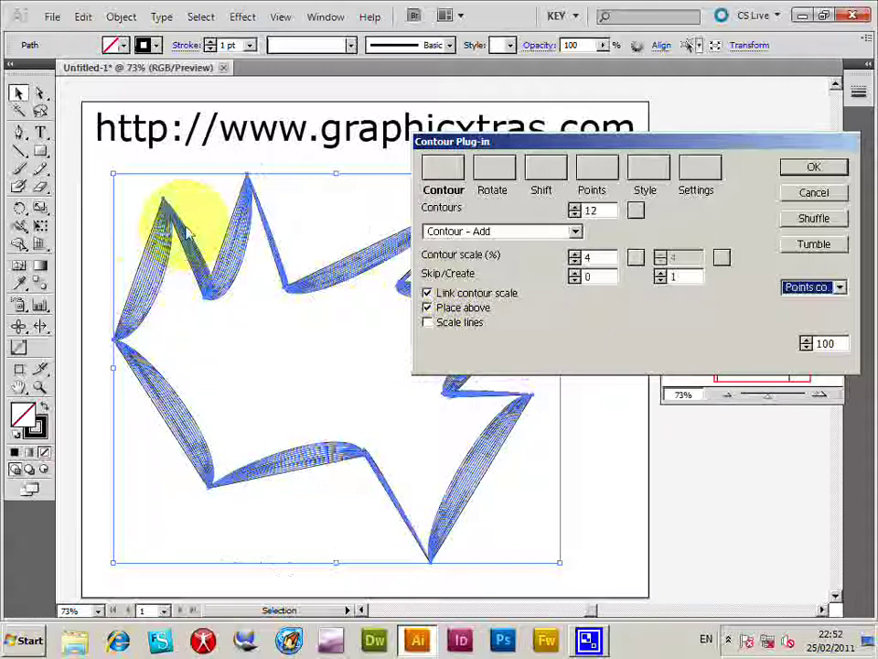
{"action": "key", "text": "Down"}
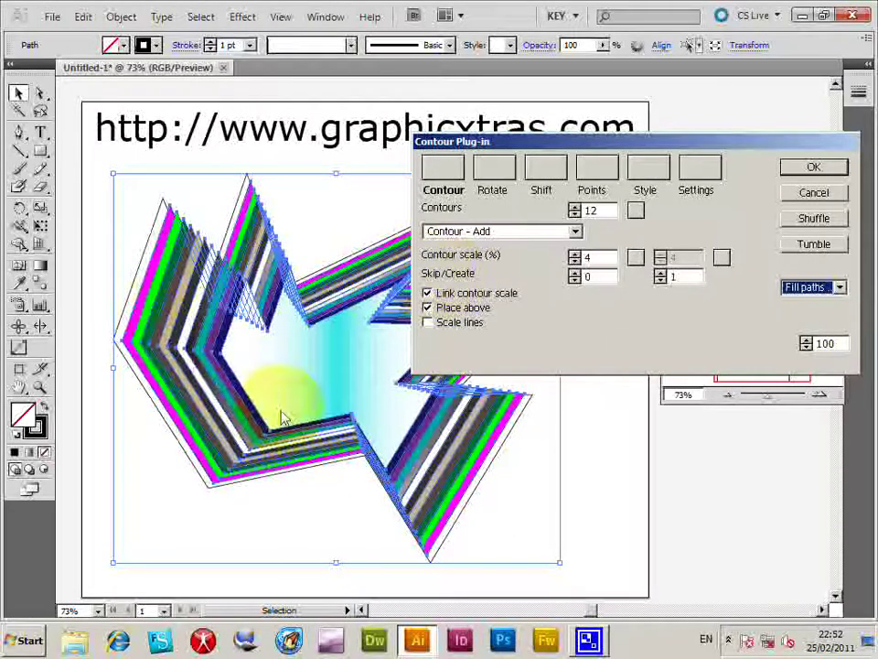
{"action": "key", "text": "Down"}
{"action": "key", "text": "Down"}
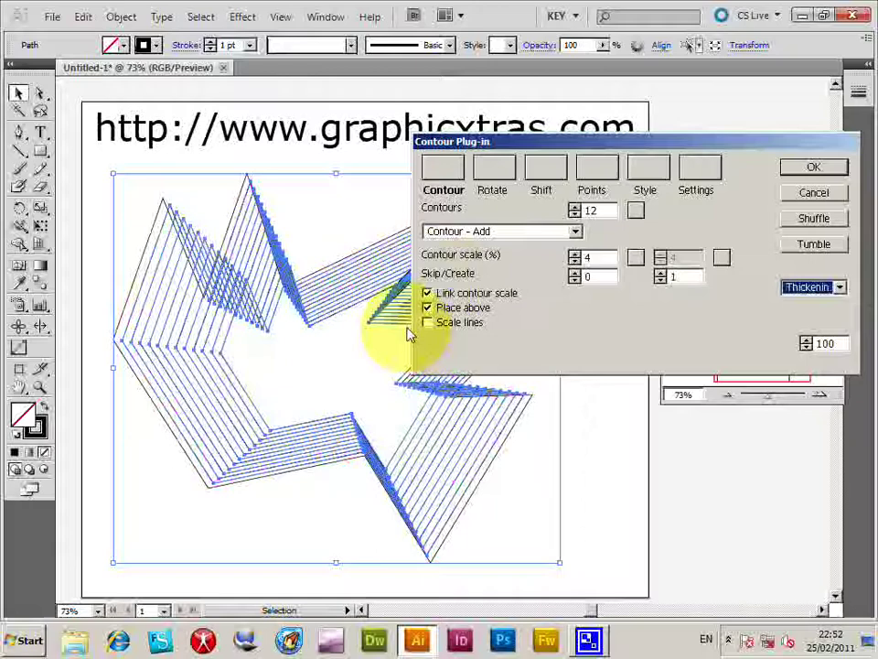
{"action": "key", "text": "Up"}
{"action": "key", "text": "Up"}
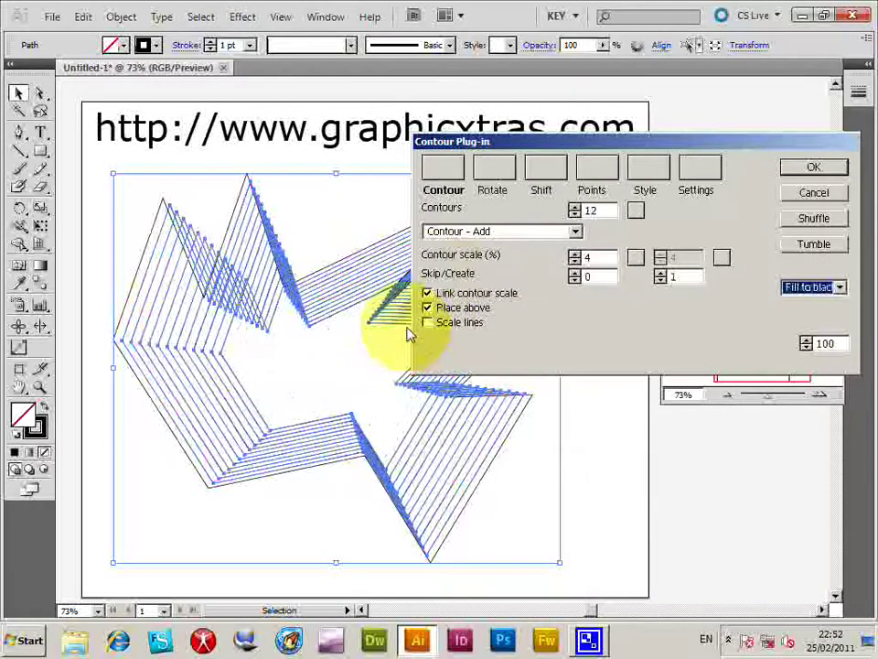
{"action": "left_click", "coordinate": [821, 291]}
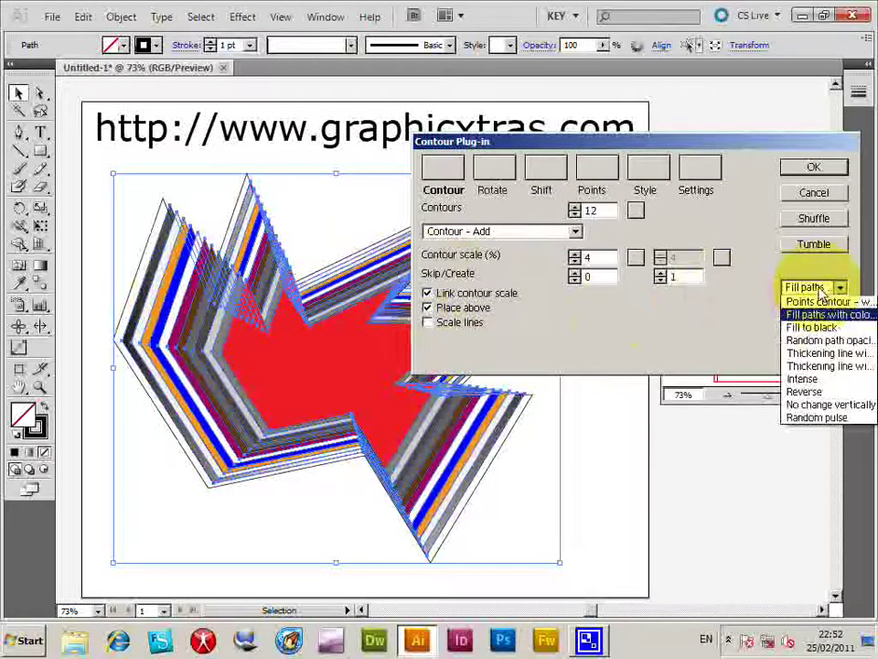
{"action": "left_click", "coordinate": [809, 288]}
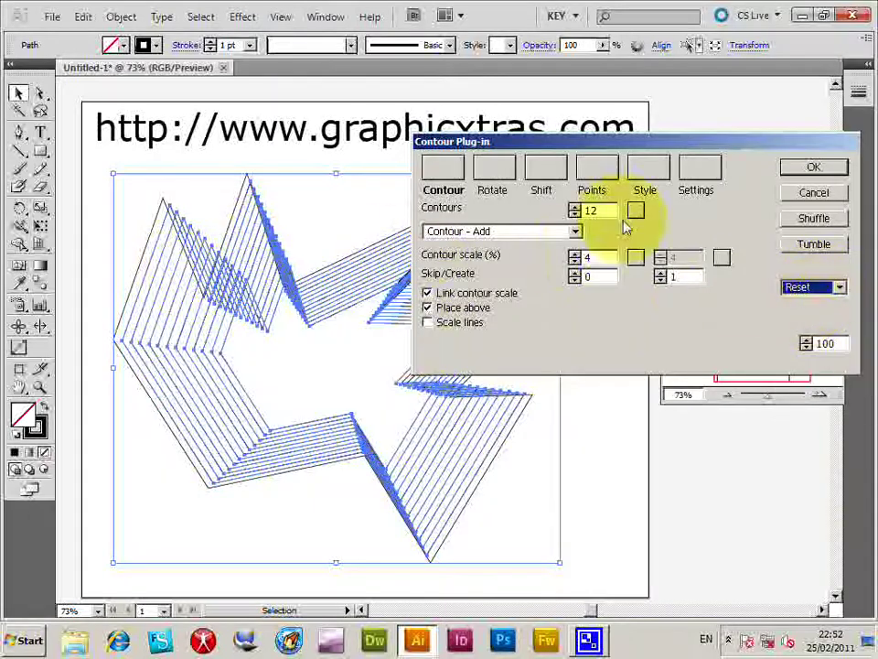
Try the Contour - Accumulate, Contour - Halved and dragged-style contour presets.
{"action": "left_click", "coordinate": [491, 232]}
{"action": "left_click", "coordinate": [501, 261]}
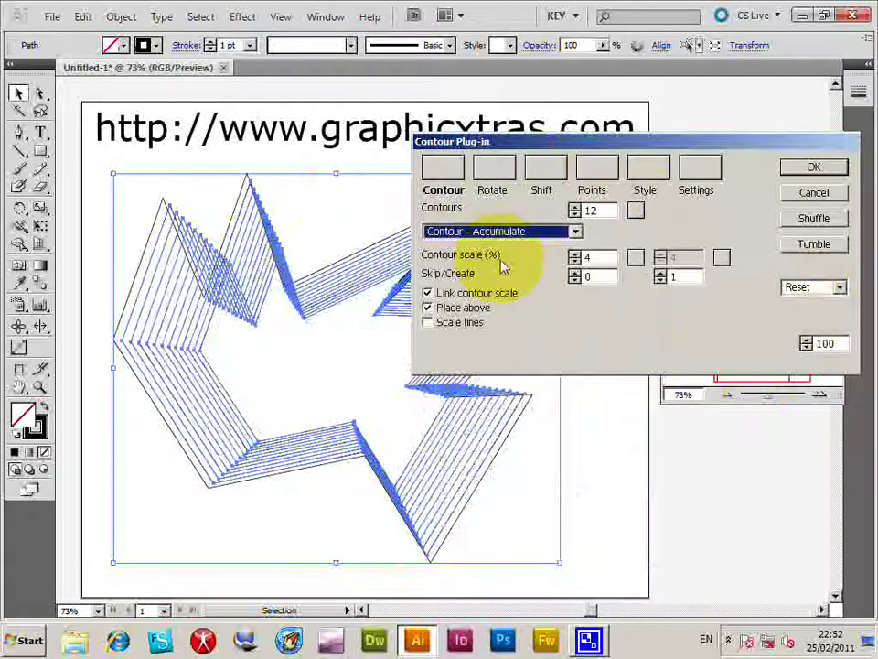
{"action": "key", "text": "Down"}
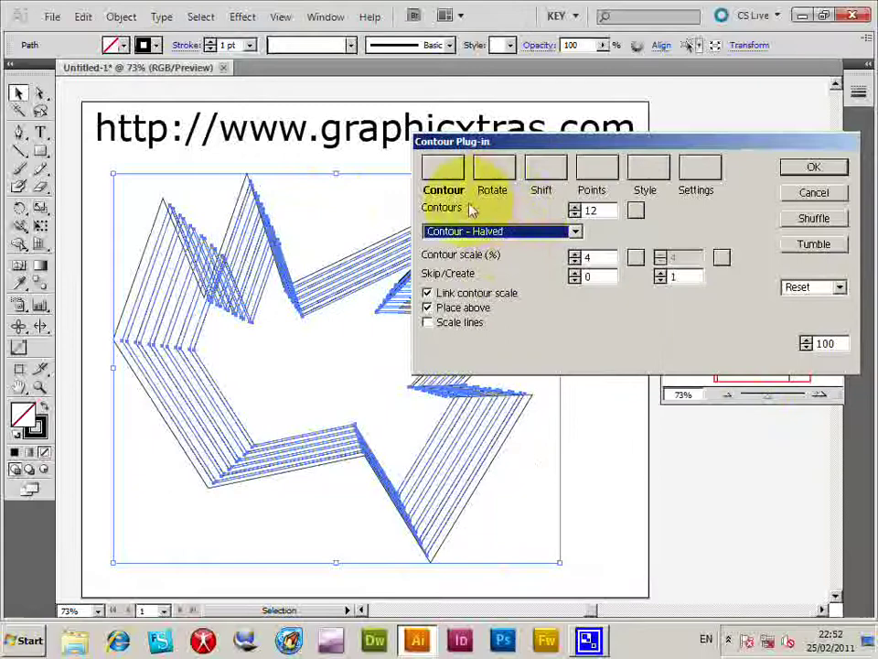
{"action": "left_click", "coordinate": [496, 232]}
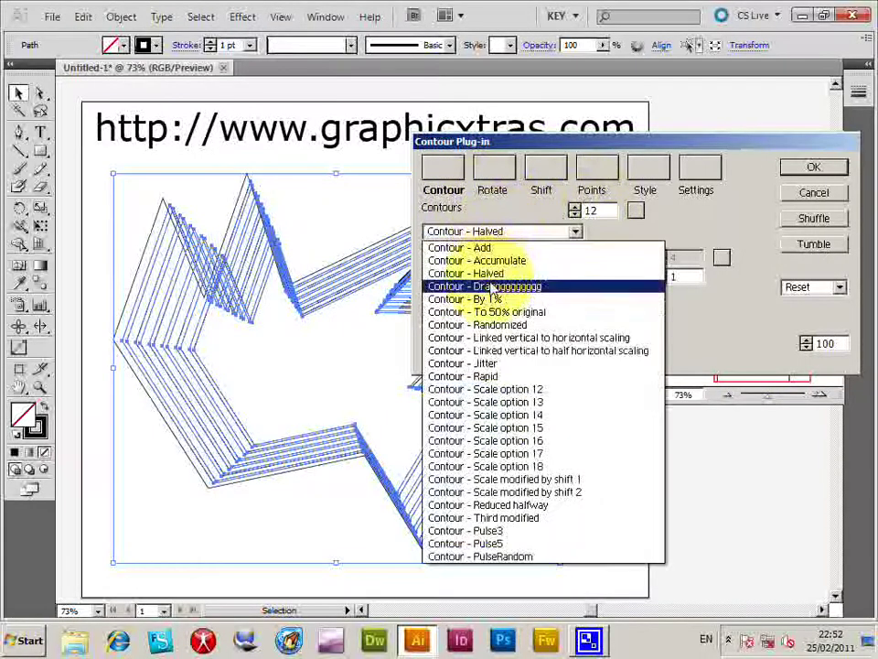
{"action": "left_click", "coordinate": [494, 288]}
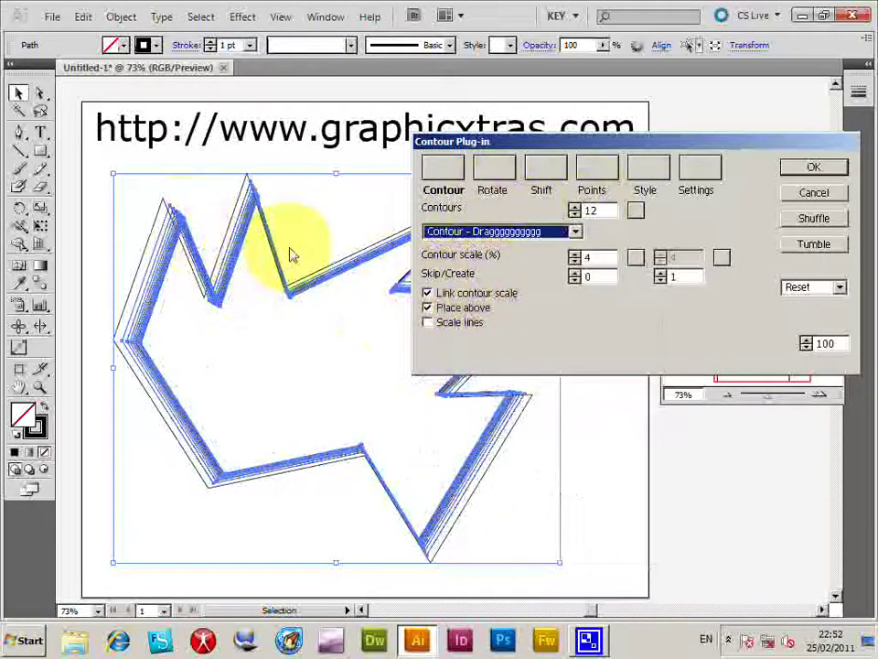
Choose Contour - Scale option 12, then step through to Contour - Scale option 16.
{"action": "left_click", "coordinate": [485, 234]}
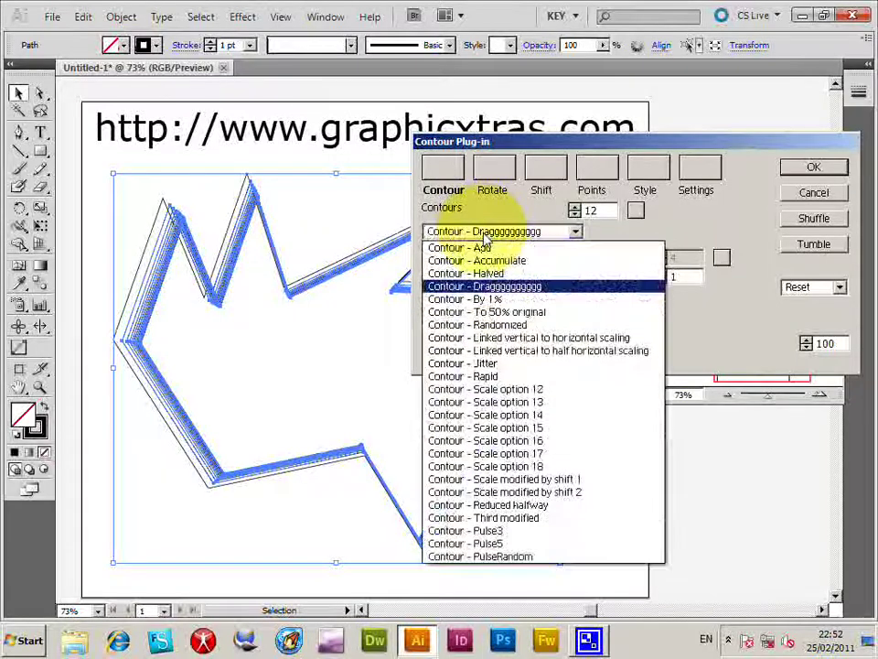
{"action": "left_click", "coordinate": [487, 389]}
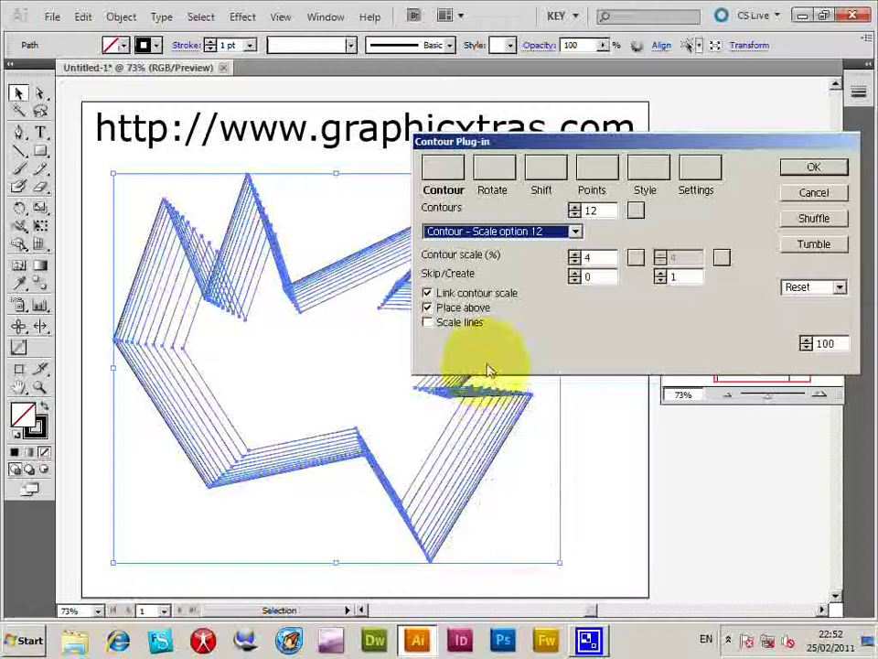
{"action": "key", "text": "Down"}
{"action": "key", "text": "Down"}
{"action": "key", "text": "Down"}
{"action": "key", "text": "Down"}
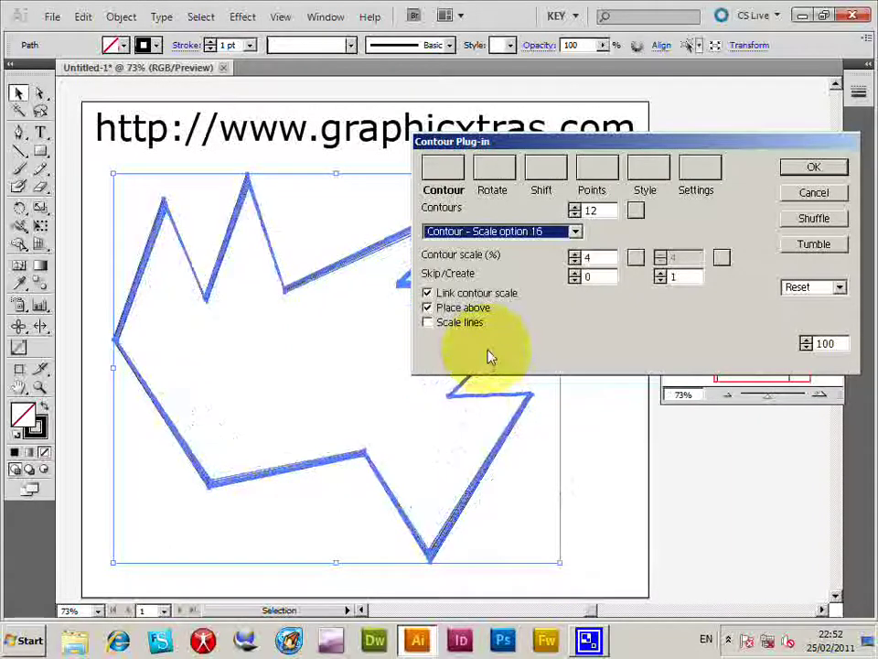
{"action": "key", "text": "Up"}
{"action": "key", "text": "Up"}
{"action": "key", "text": "Down"}
{"action": "key", "text": "Down"}
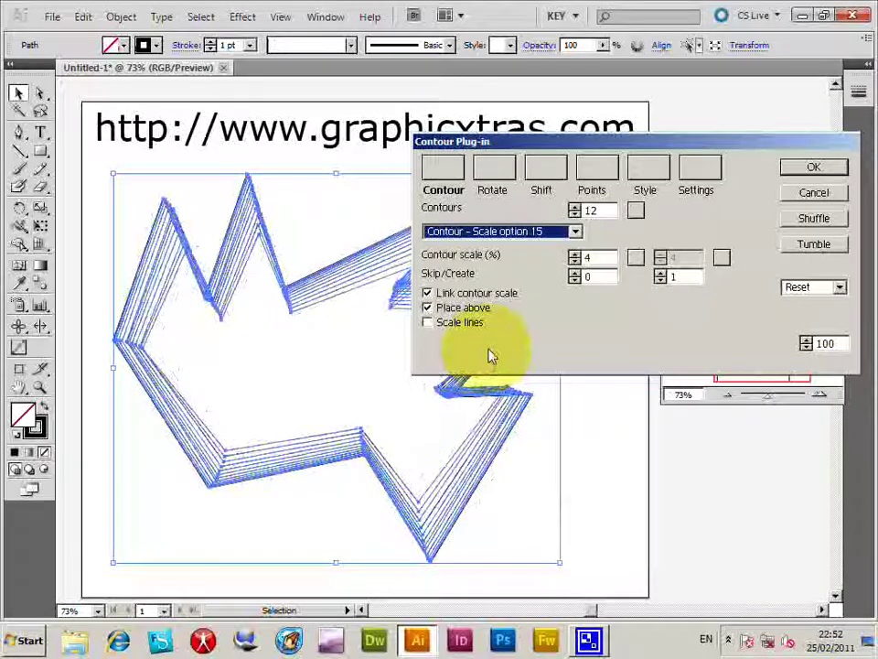
{"action": "key", "text": "Down"}
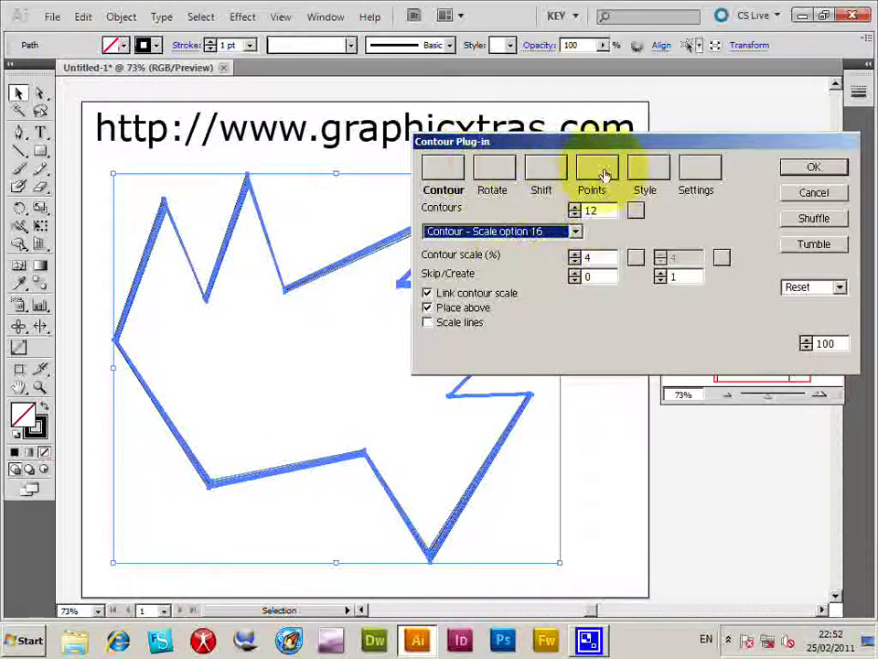
On the Points tab, raise the Points contour value step by step to 63.
{"action": "left_click", "coordinate": [604, 172]}
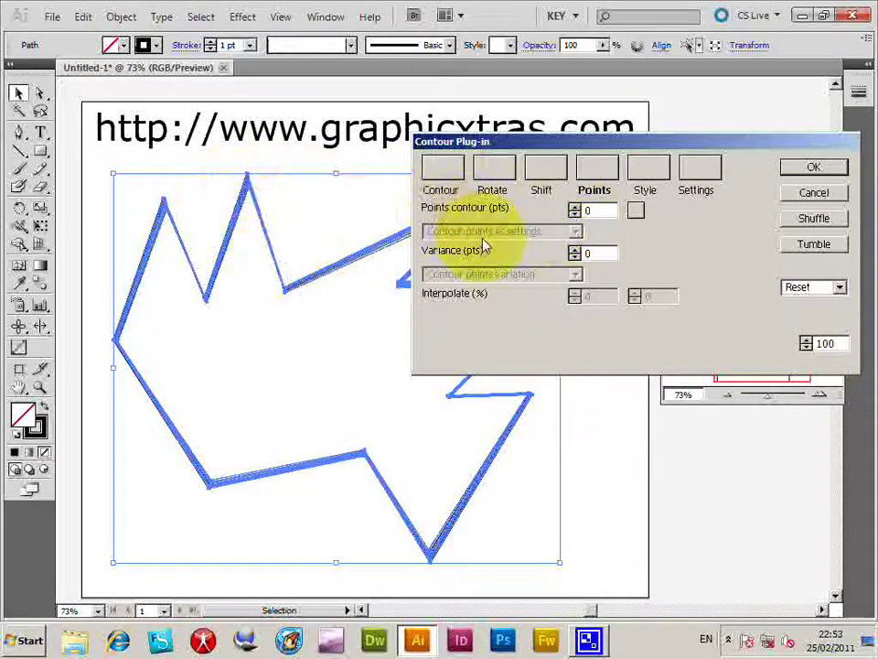
{"action": "left_click", "coordinate": [575, 209]}
{"action": "left_click", "coordinate": [575, 210]}
{"action": "left_click", "coordinate": [576, 209]}
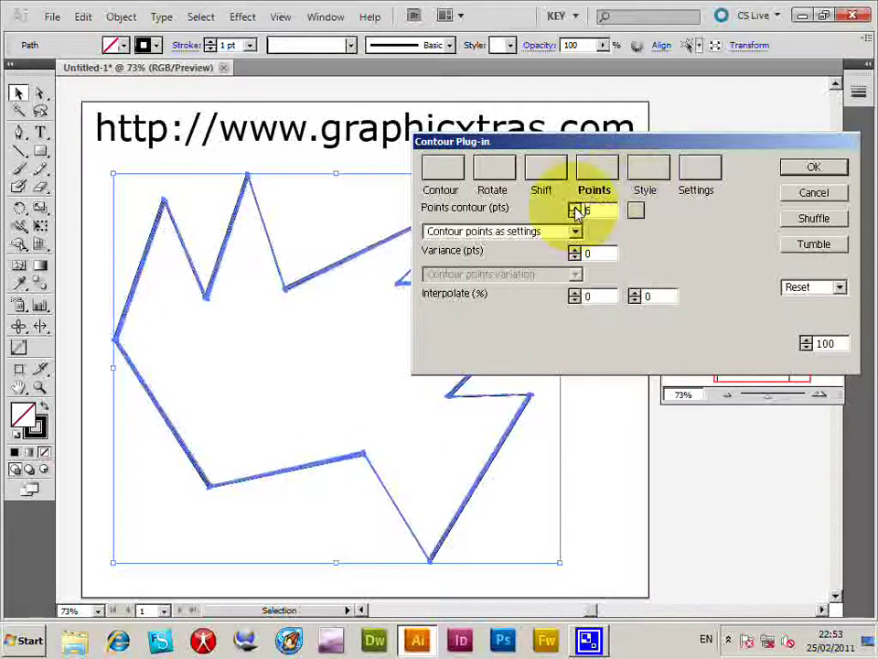
{"action": "left_click", "coordinate": [576, 210]}
{"action": "left_click", "coordinate": [575, 207]}
{"action": "left_click", "coordinate": [576, 207]}
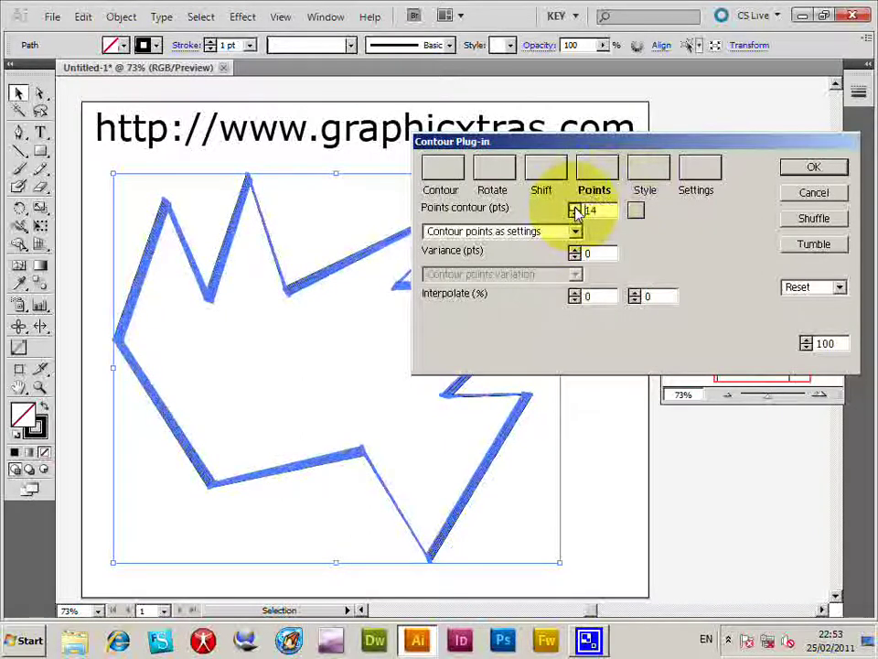
{"action": "left_click", "coordinate": [574, 208]}
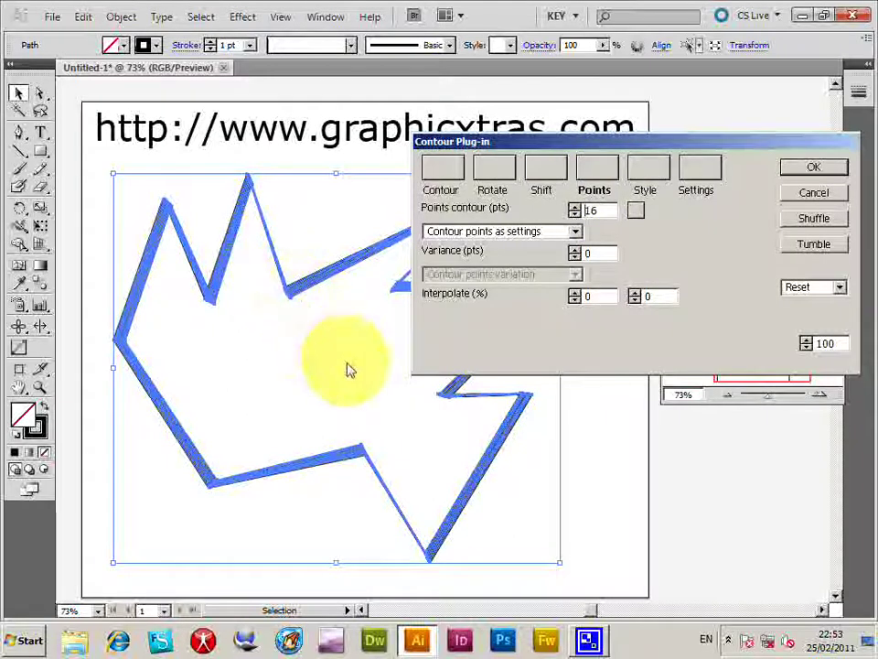
{"action": "left_click", "coordinate": [574, 209]}
{"action": "left_click", "coordinate": [575, 209]}
{"action": "left_click", "coordinate": [575, 209]}
{"action": "left_click", "coordinate": [575, 209]}
{"action": "left_click", "coordinate": [575, 209]}
{"action": "left_click", "coordinate": [574, 208]}
{"action": "left_click", "coordinate": [574, 208]}
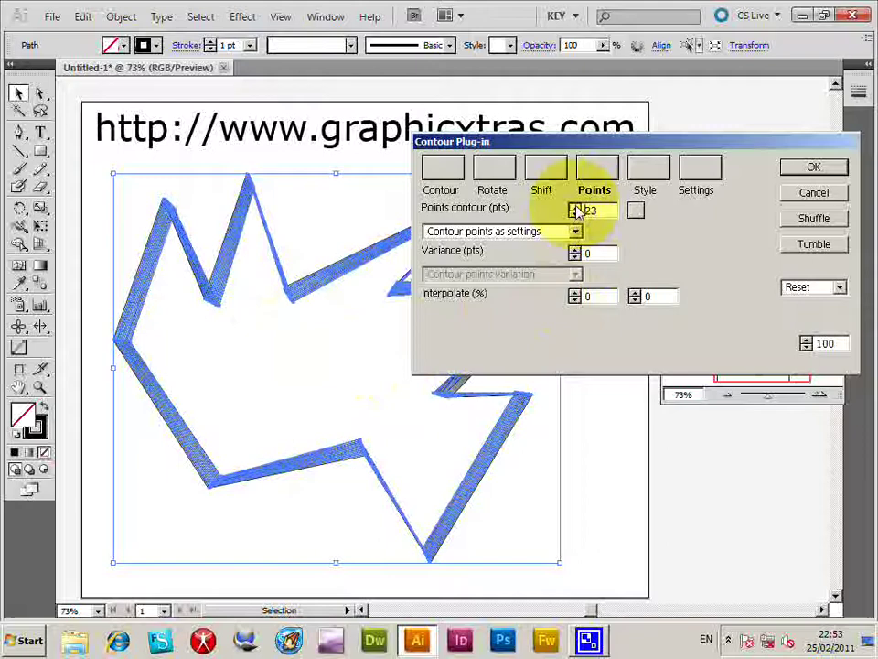
{"action": "left_click", "coordinate": [575, 208]}
{"action": "left_click", "coordinate": [575, 208]}
{"action": "left_click", "coordinate": [574, 208]}
{"action": "left_click", "coordinate": [575, 209]}
{"action": "left_click", "coordinate": [574, 208]}
{"action": "left_click", "coordinate": [575, 209]}
{"action": "left_click", "coordinate": [574, 208]}
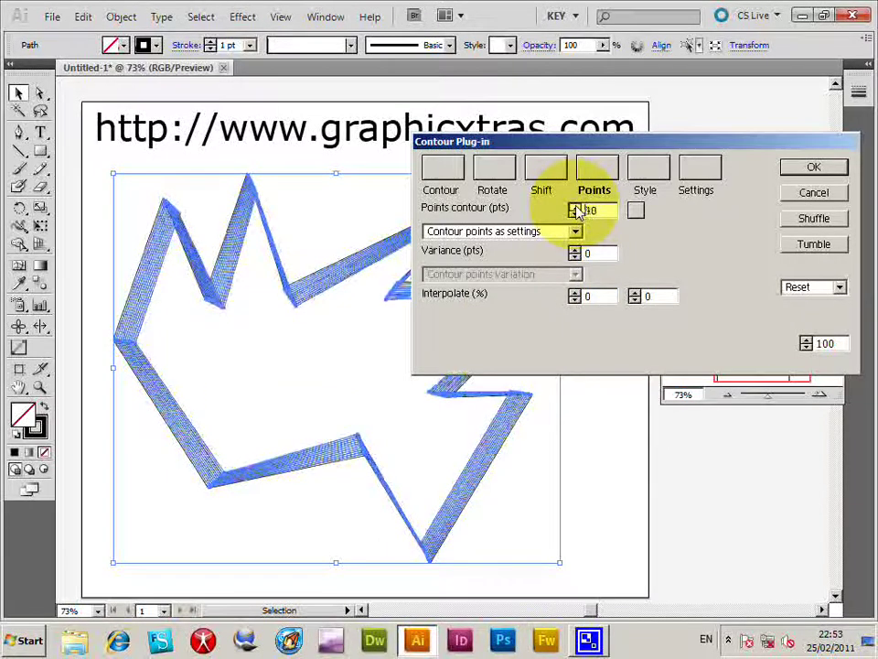
{"action": "left_click", "coordinate": [575, 209]}
{"action": "left_click", "coordinate": [574, 209]}
{"action": "left_click", "coordinate": [575, 208]}
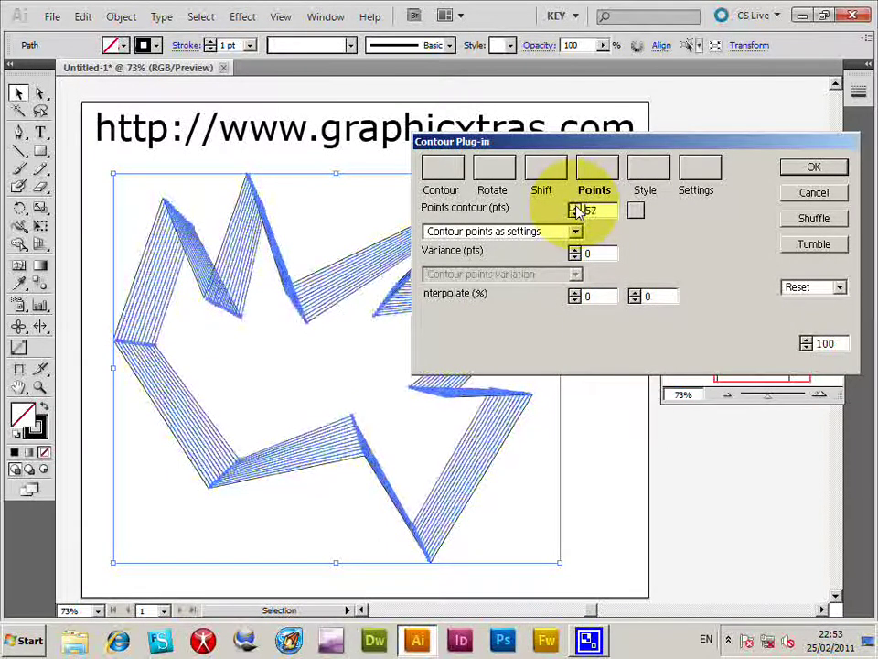
{"action": "left_click", "coordinate": [574, 209]}
{"action": "left_click", "coordinate": [575, 209]}
{"action": "left_click", "coordinate": [574, 208]}
{"action": "left_click", "coordinate": [575, 208]}
{"action": "left_click", "coordinate": [575, 209]}
{"action": "left_click", "coordinate": [575, 209]}
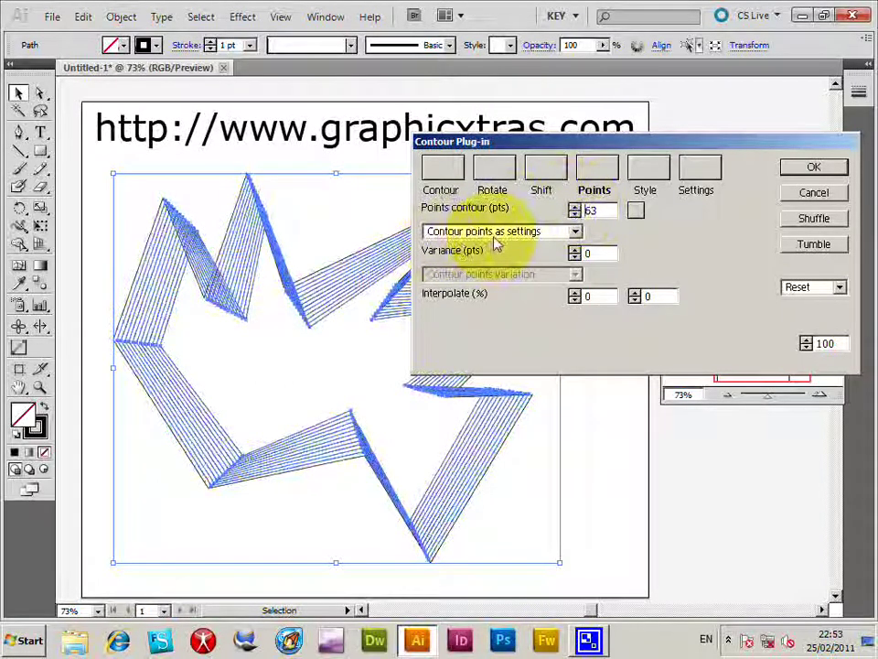
Try the Angle change, Random Radial and Five By Five point patterns, settling on Alternate points (Shift).
{"action": "scroll", "coordinate": [485, 233], "scroll_direction": "down", "scroll_amount": 1}
{"action": "left_click", "coordinate": [477, 235]}
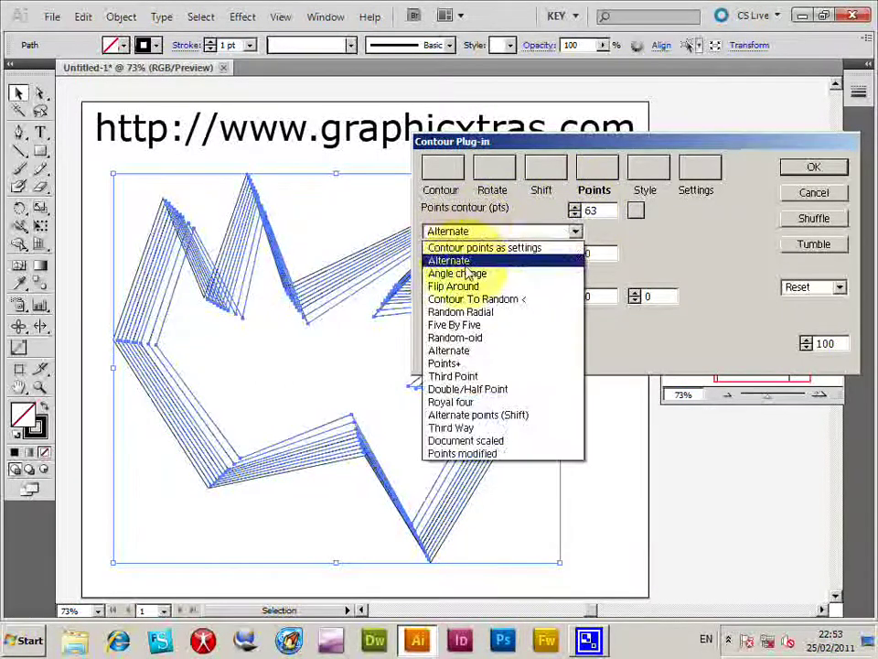
{"action": "left_click", "coordinate": [471, 273]}
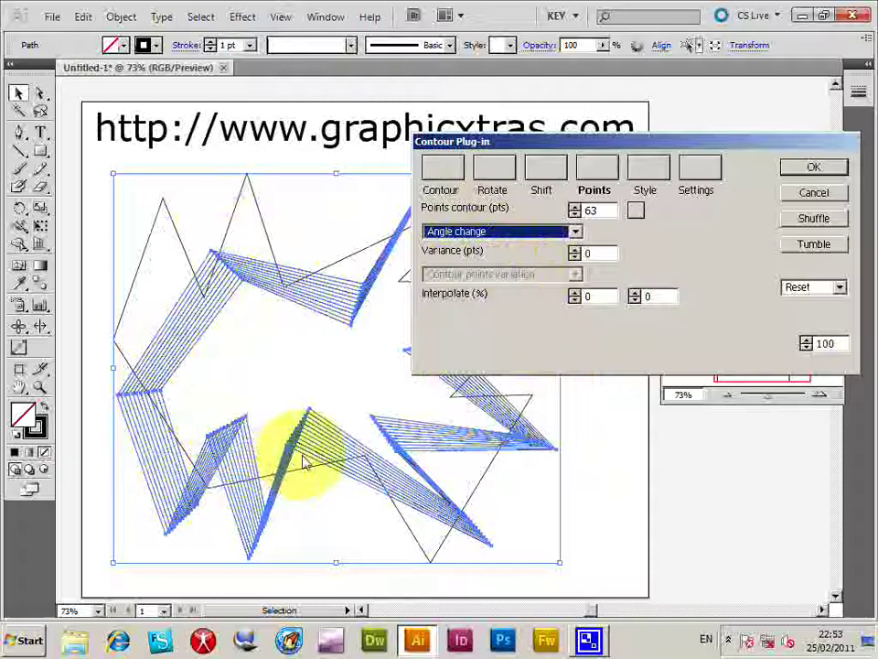
{"action": "left_click", "coordinate": [499, 231]}
{"action": "left_click", "coordinate": [480, 311]}
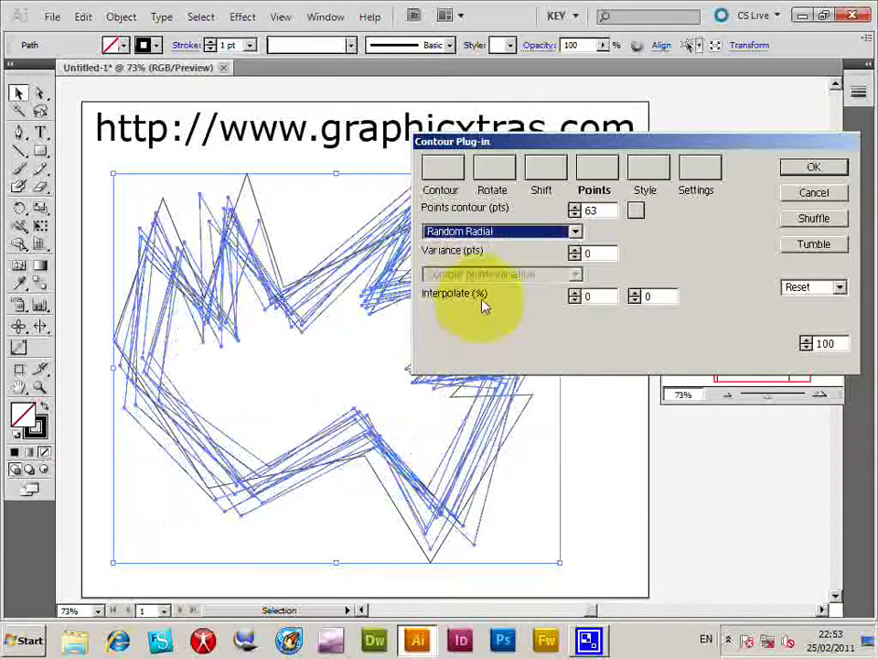
{"action": "left_click", "coordinate": [481, 232]}
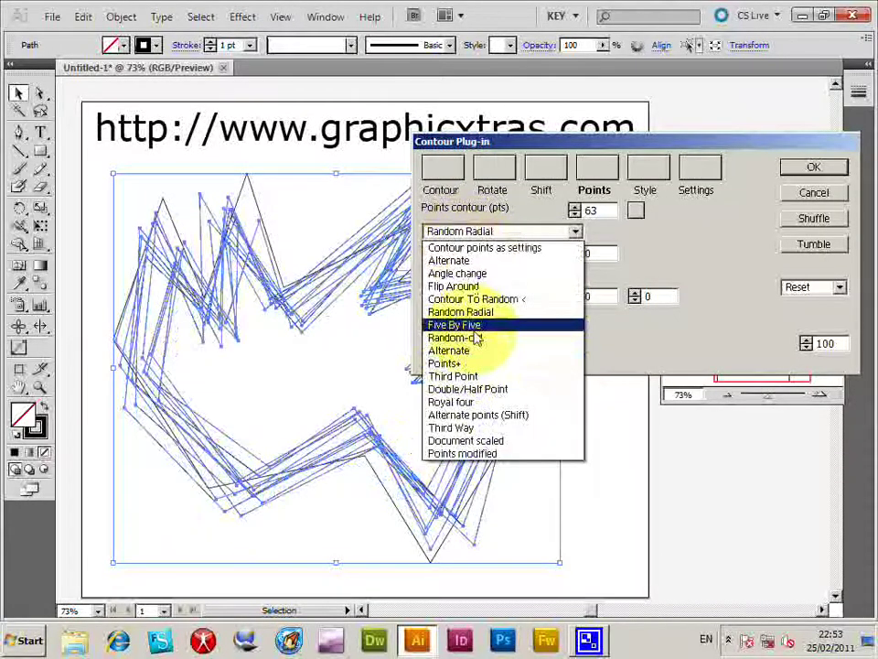
{"action": "left_click", "coordinate": [473, 326]}
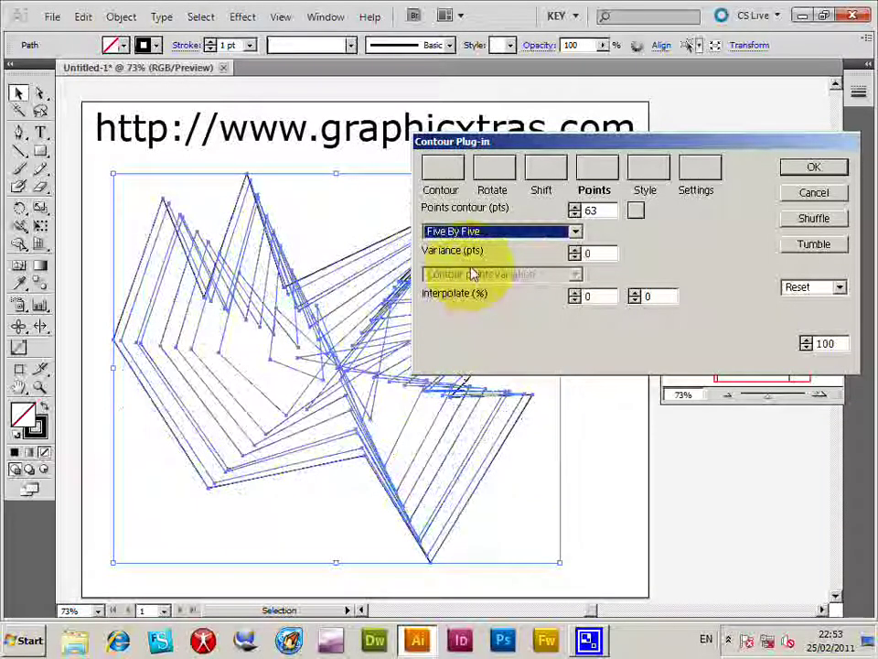
{"action": "key", "text": "Down"}
{"action": "key", "text": "Down"}
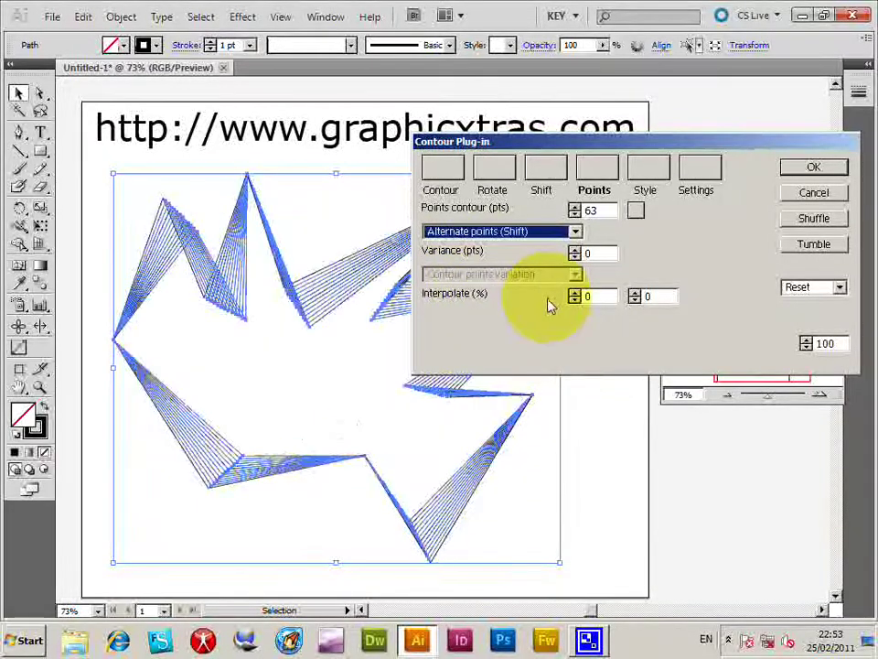
{"action": "key", "text": "Up"}
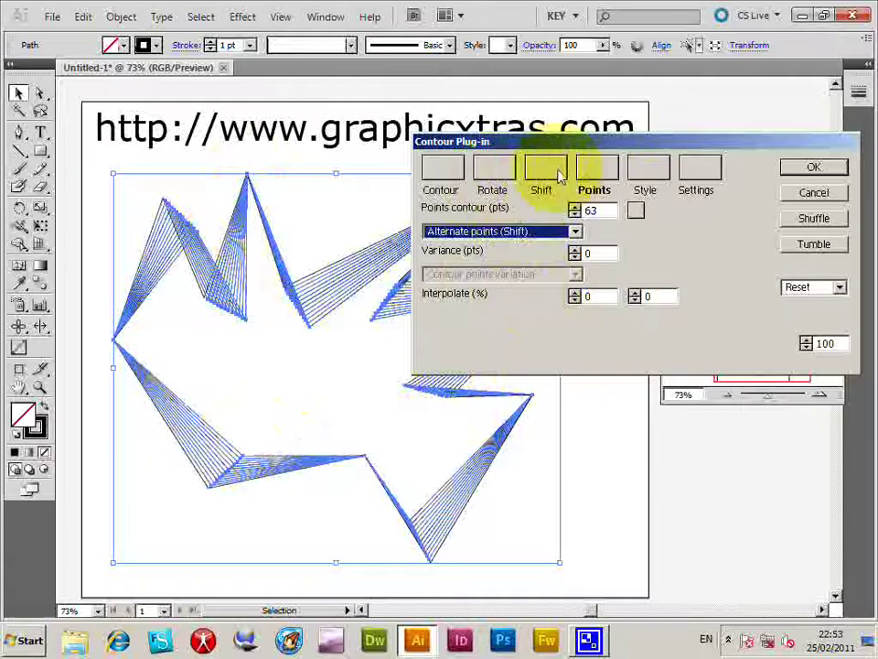
Look over the Shift, Rotation and Points tabs, then set the Style fill colour to To black.
{"action": "left_click", "coordinate": [560, 177]}
{"action": "left_click", "coordinate": [492, 176]}
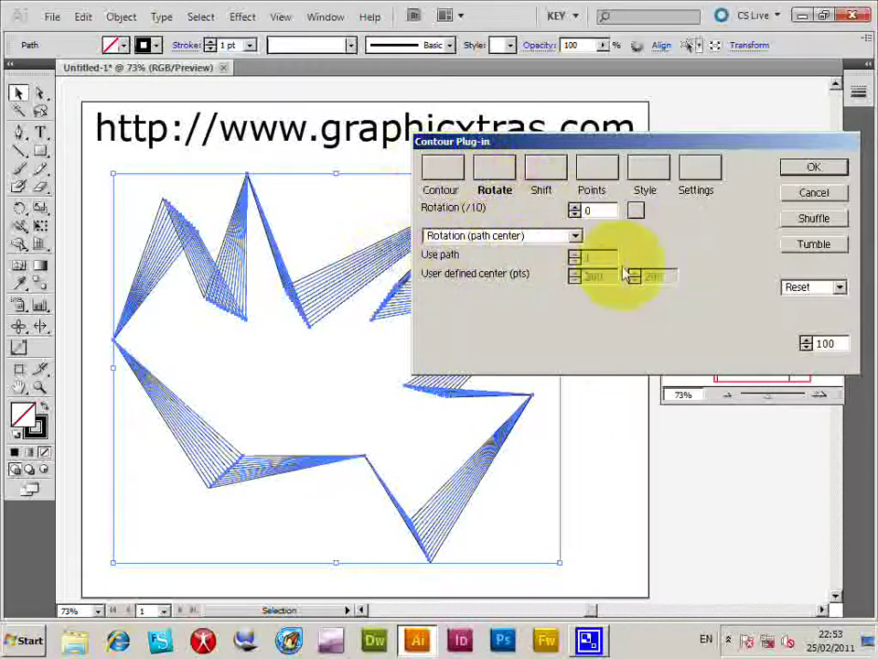
{"action": "left_click", "coordinate": [597, 176]}
{"action": "left_click", "coordinate": [647, 173]}
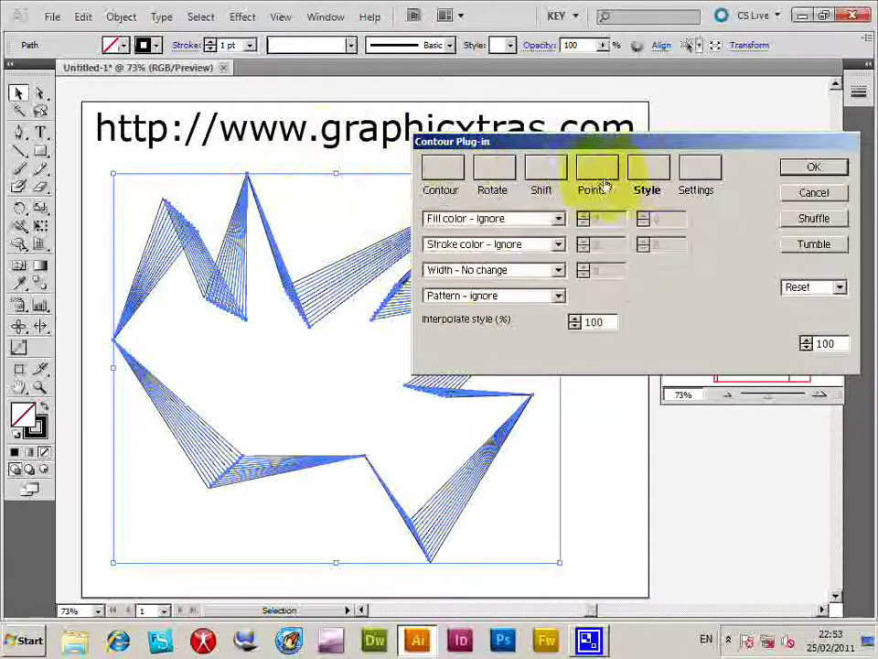
{"action": "left_click", "coordinate": [558, 220]}
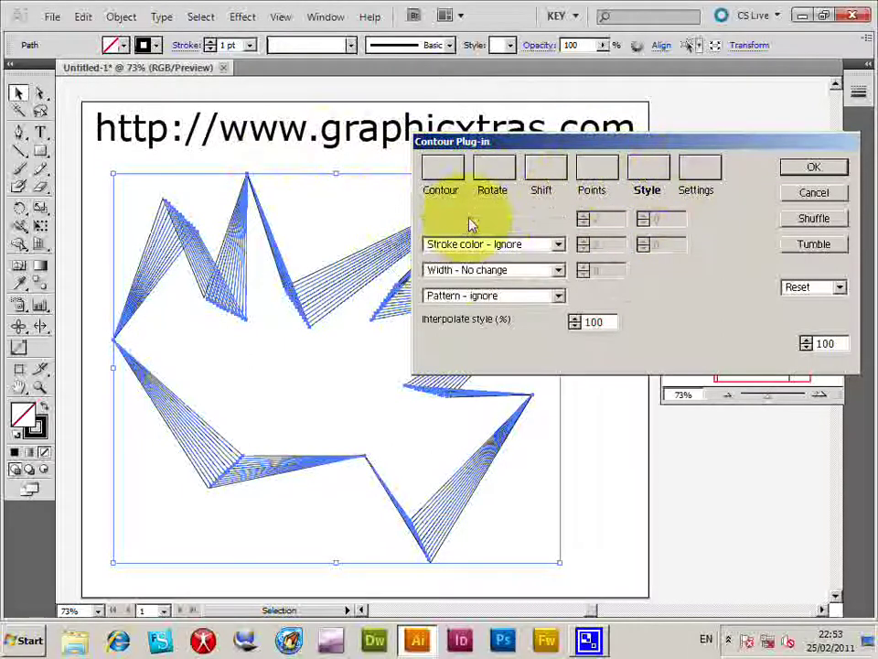
{"action": "left_click", "coordinate": [470, 222]}
{"action": "left_click", "coordinate": [472, 257]}
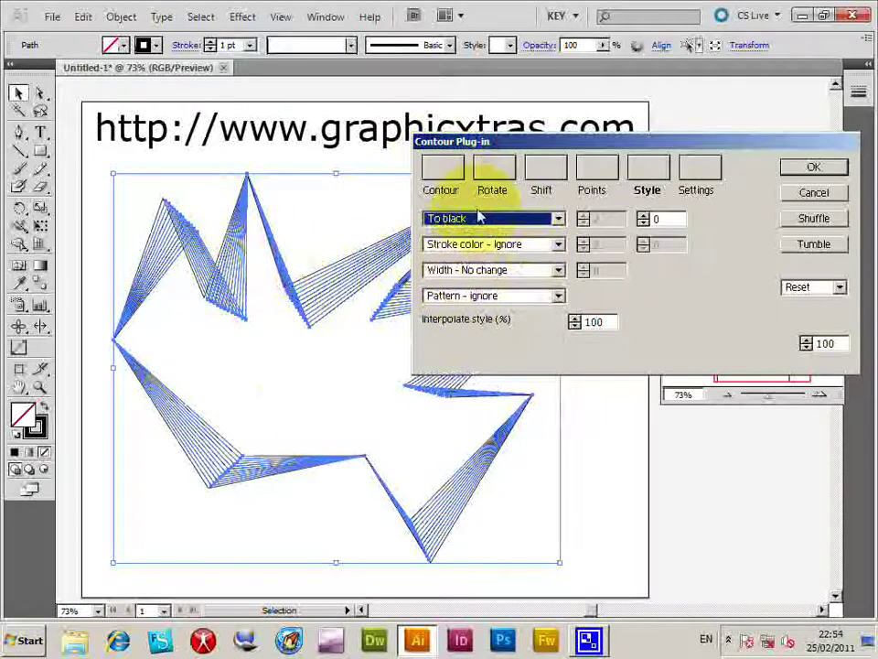
Apply the Fill paths preset, then switch to the Fill to black preset.
{"action": "left_click", "coordinate": [840, 287]}
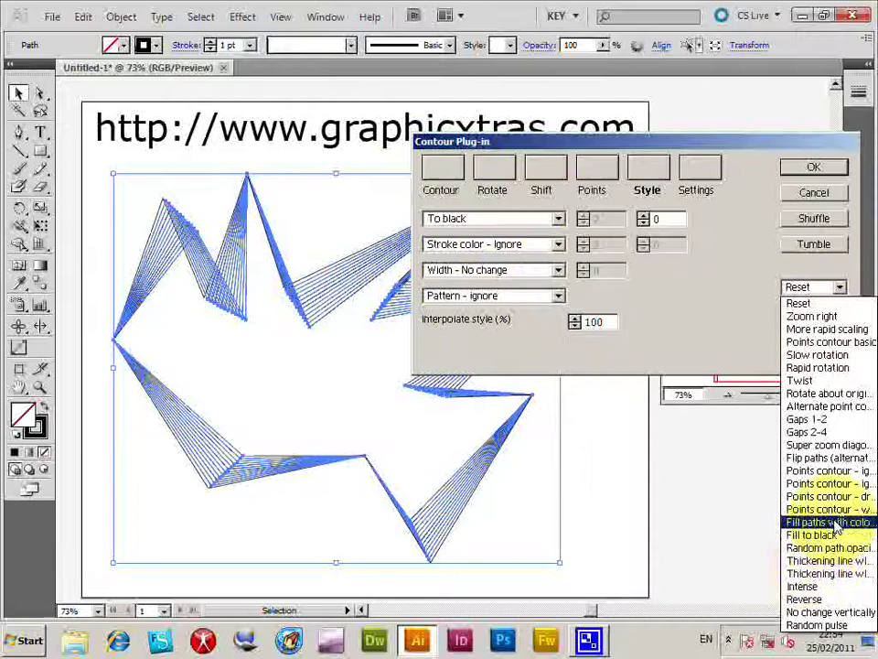
{"action": "left_click", "coordinate": [796, 575]}
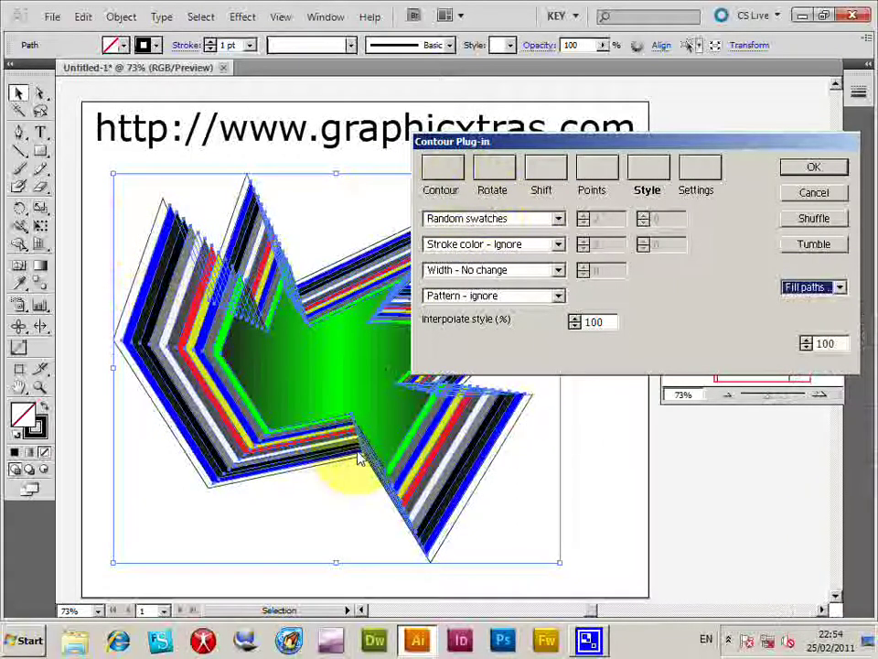
{"action": "left_click", "coordinate": [810, 288]}
{"action": "left_click", "coordinate": [812, 535]}
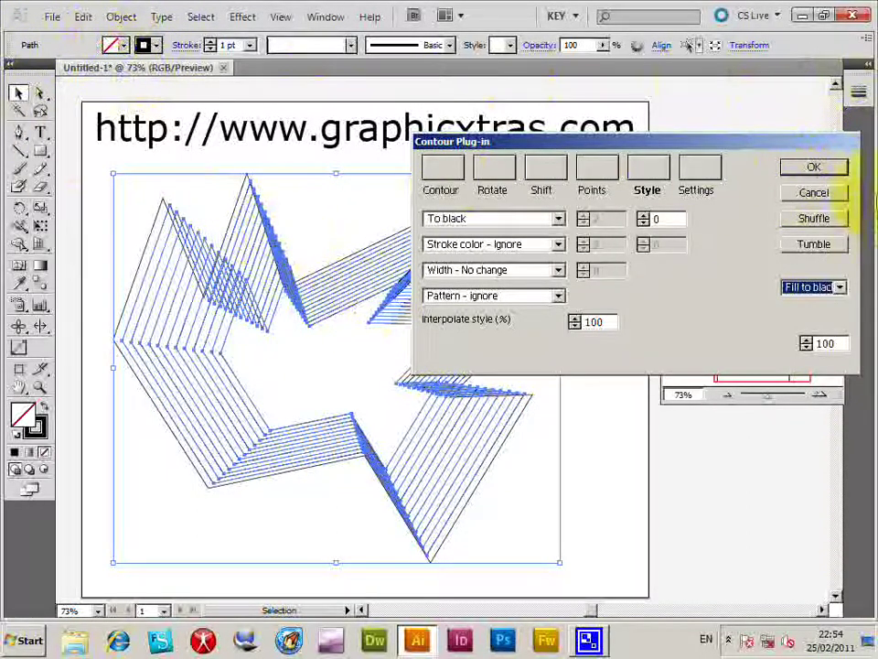
Apply the contour effect, then undo it with Edit > Undo Contour.
{"action": "left_click", "coordinate": [815, 168]}
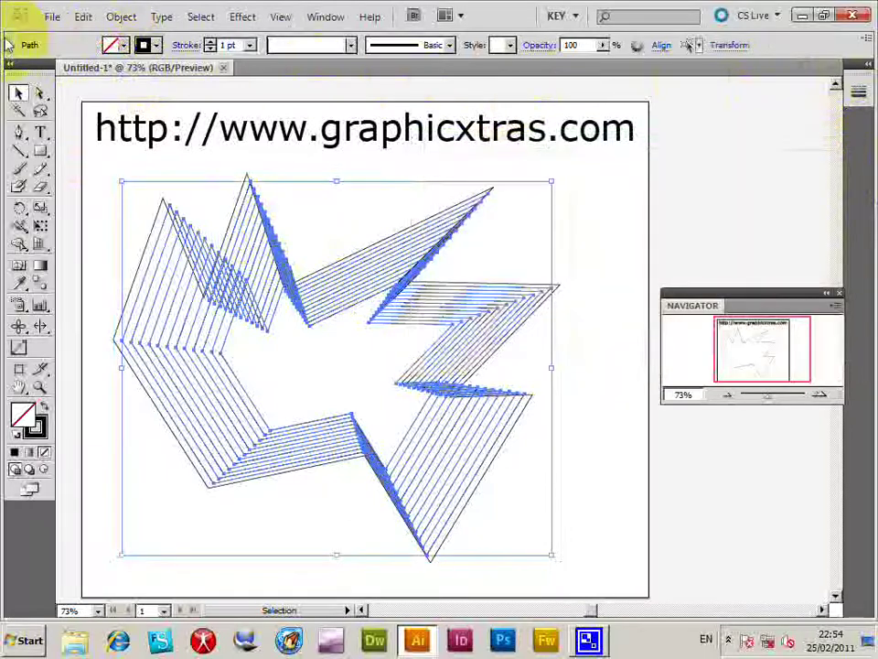
{"action": "left_click", "coordinate": [82, 17]}
{"action": "left_click", "coordinate": [101, 30]}
Fill the jagged polygon with magenta pink from the Fill swatches.
{"action": "left_click", "coordinate": [114, 45]}
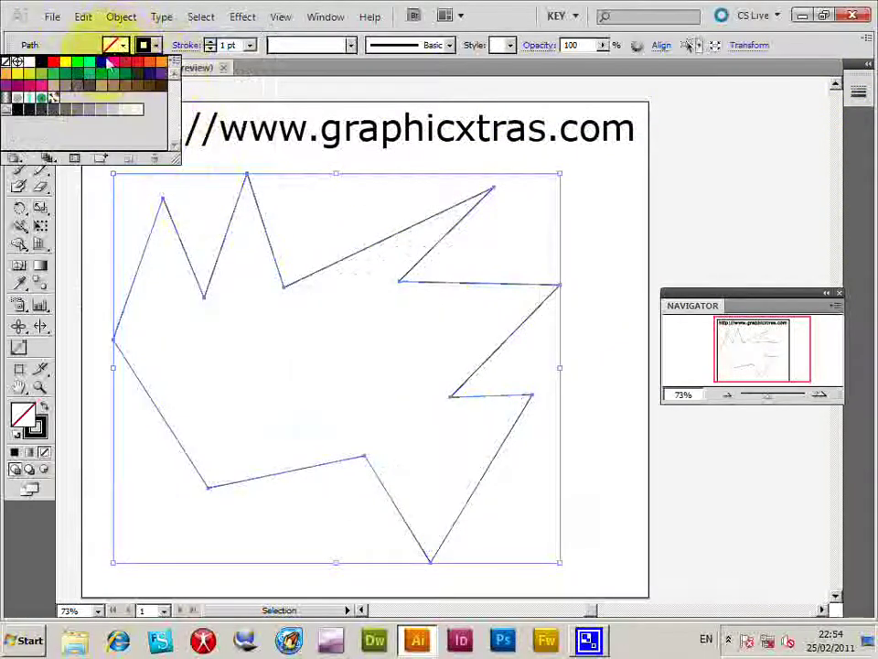
{"action": "left_click", "coordinate": [41, 61]}
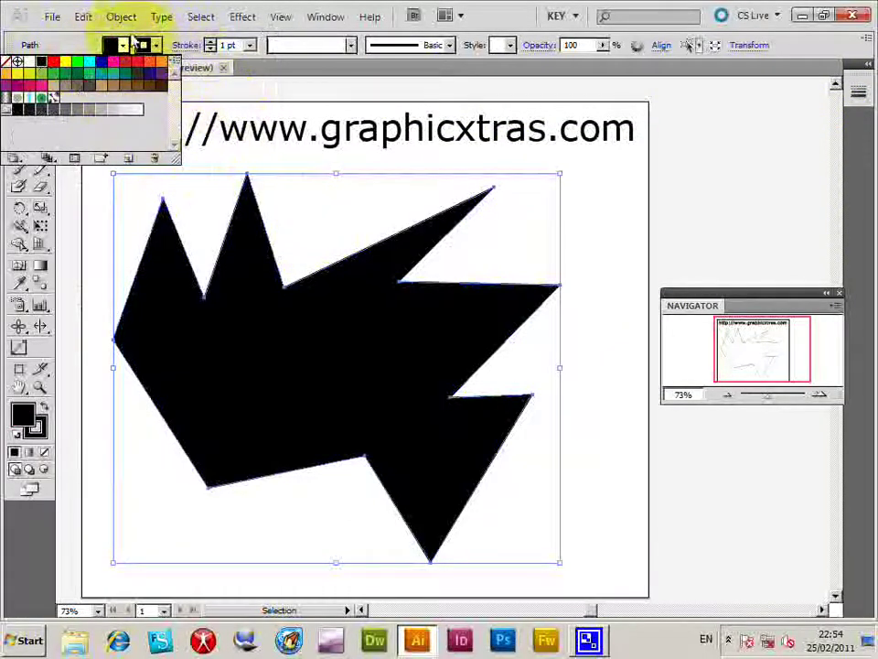
{"action": "left_click", "coordinate": [112, 62]}
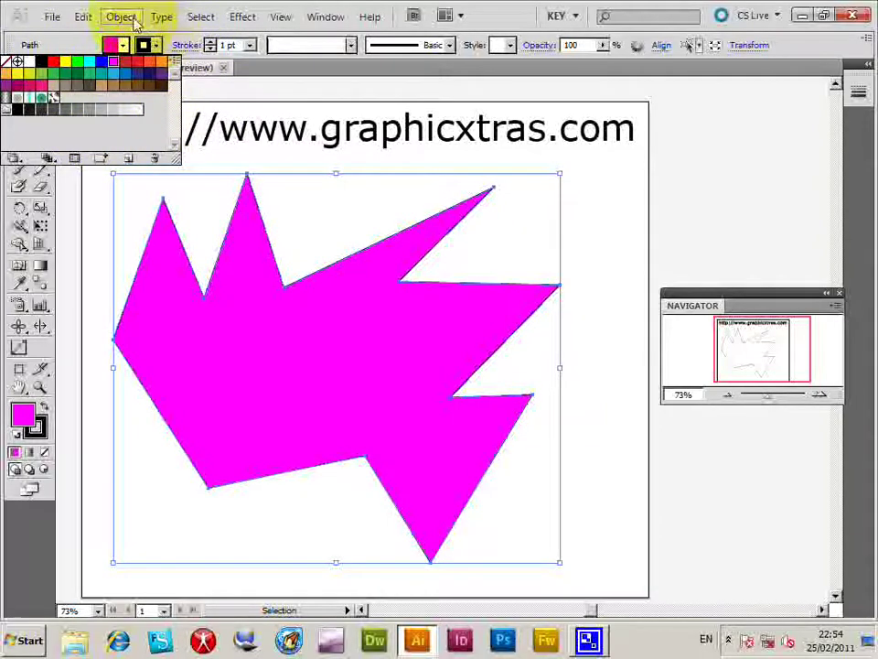
{"action": "left_click", "coordinate": [120, 17]}
{"action": "left_click", "coordinate": [120, 17]}
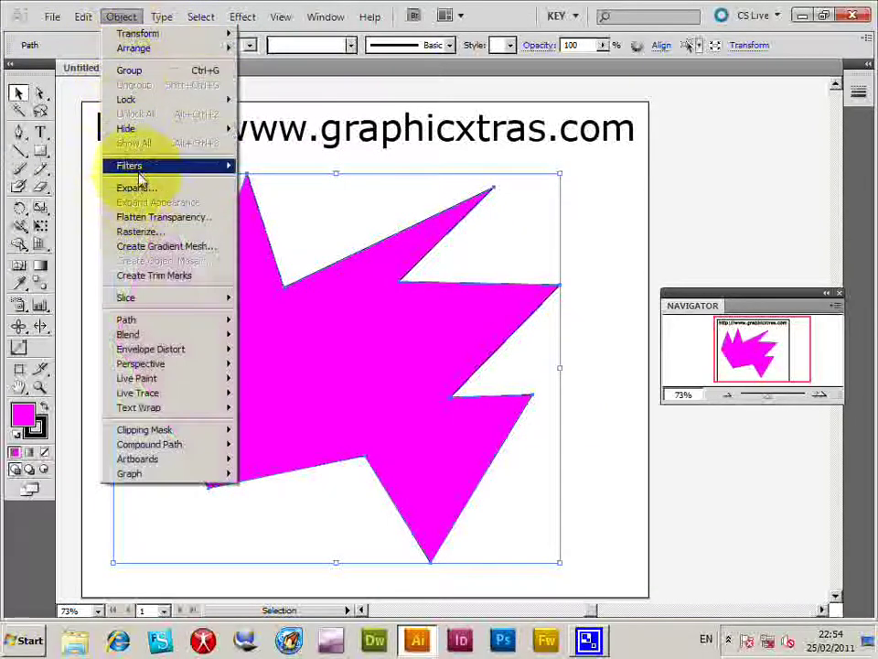
Reopen the Contour plug-in, try Random swatches and To swatch, then set fill colour To inverted.
{"action": "mouse_move", "coordinate": [143, 178]}
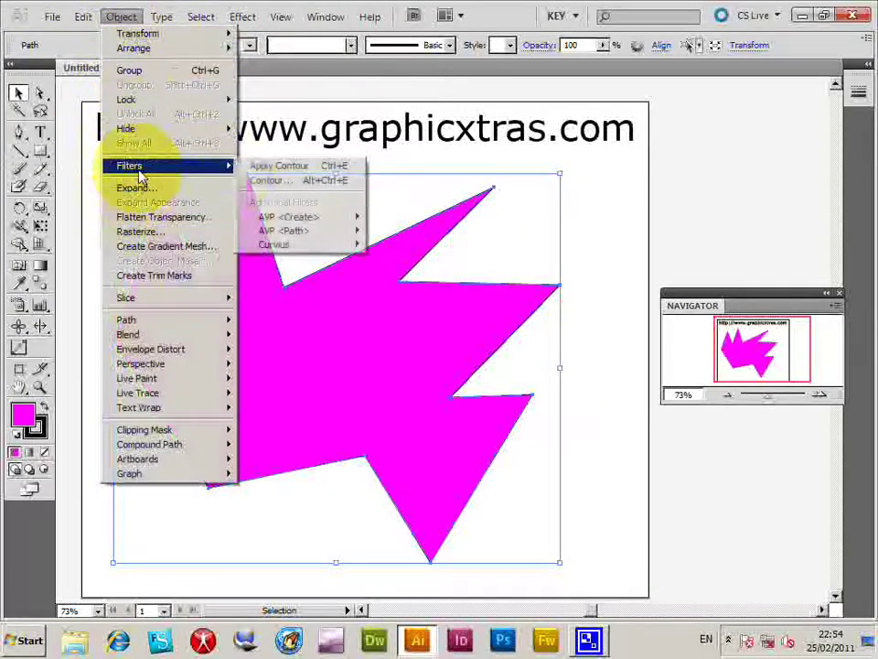
{"action": "left_click", "coordinate": [310, 181]}
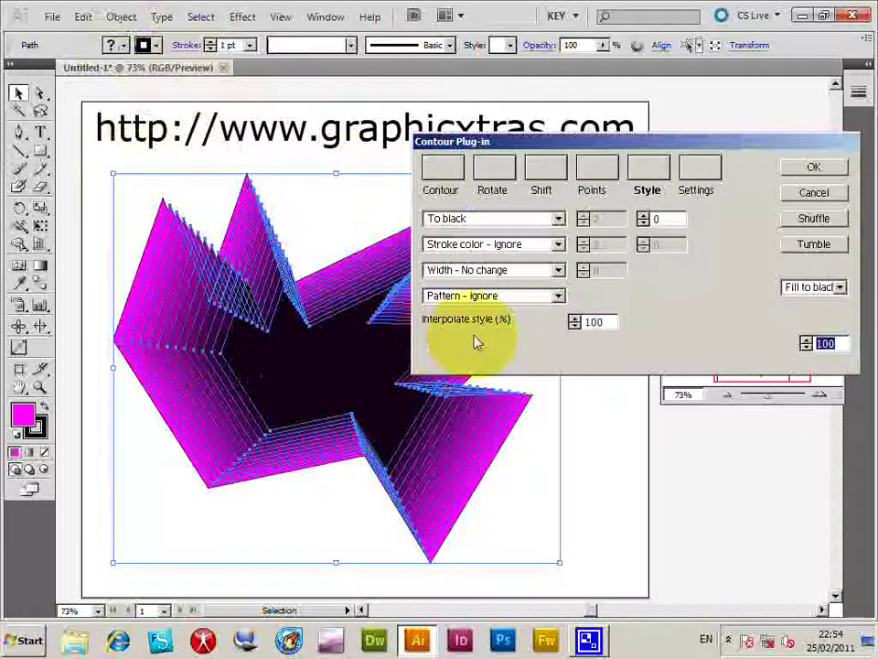
{"action": "left_click", "coordinate": [494, 217]}
{"action": "left_click", "coordinate": [468, 285]}
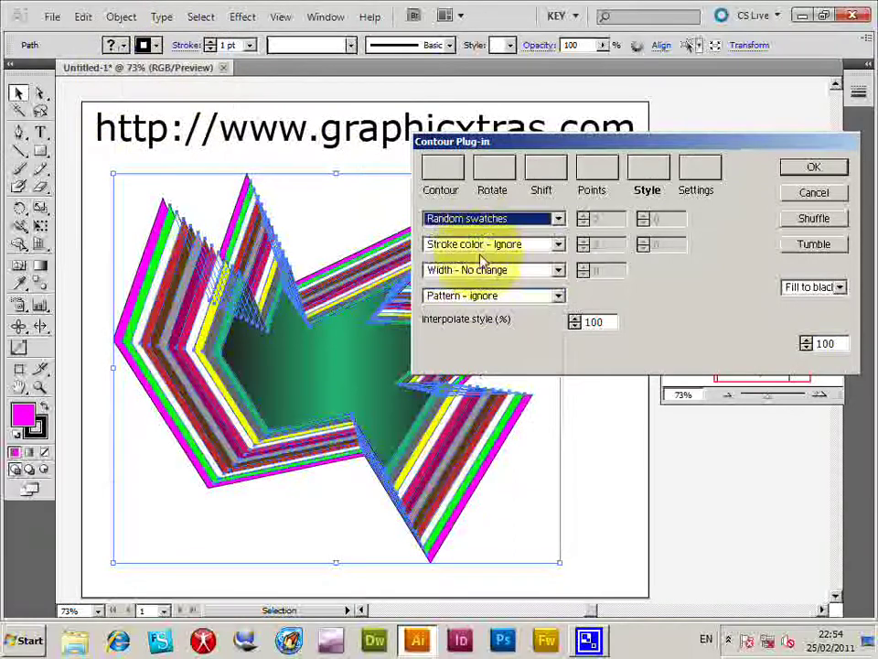
{"action": "left_click", "coordinate": [494, 217]}
{"action": "left_click", "coordinate": [476, 316]}
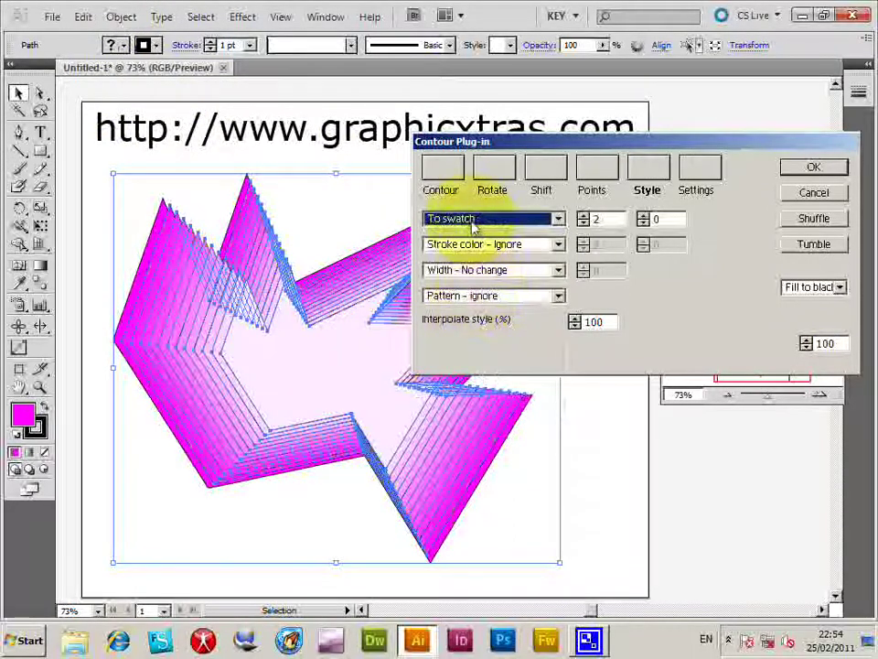
{"action": "left_click", "coordinate": [472, 220]}
{"action": "left_click", "coordinate": [467, 337]}
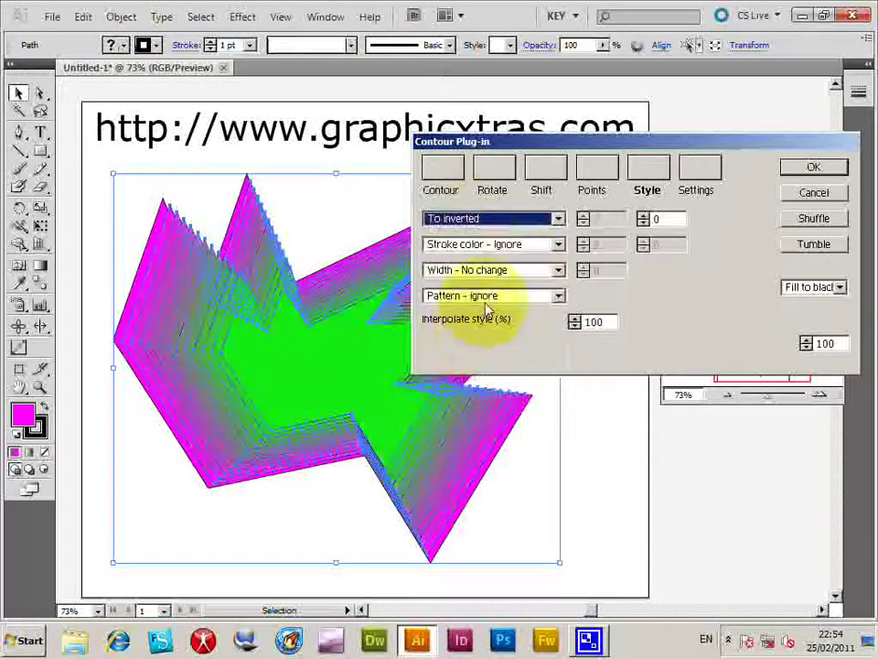
Preview Pattern center 2 and 6, then settle on Pattern center 8 for the contours.
{"action": "left_click", "coordinate": [489, 296]}
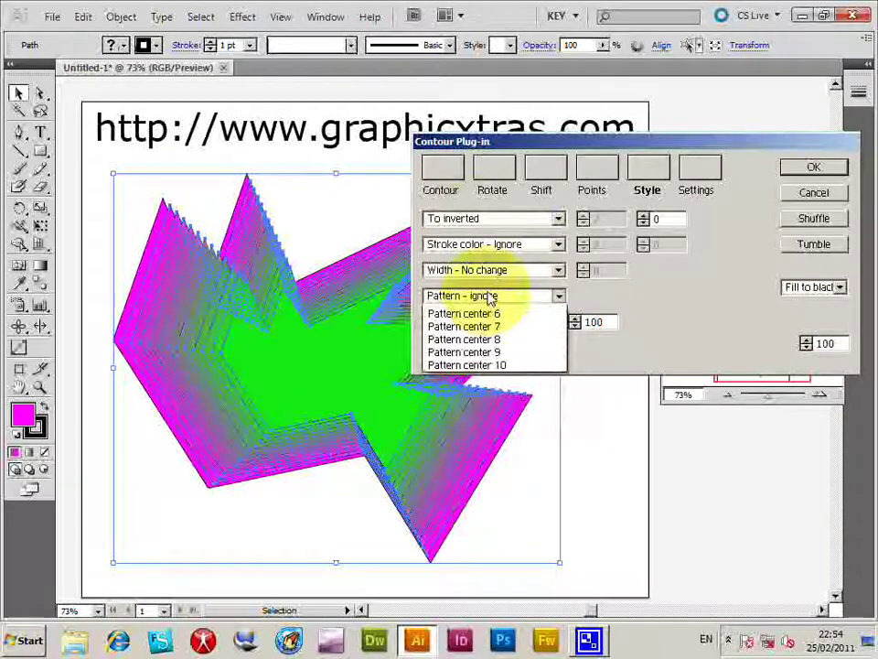
{"action": "scroll", "coordinate": [489, 338], "scroll_direction": "up", "scroll_amount": 2}
{"action": "left_click", "coordinate": [464, 313]}
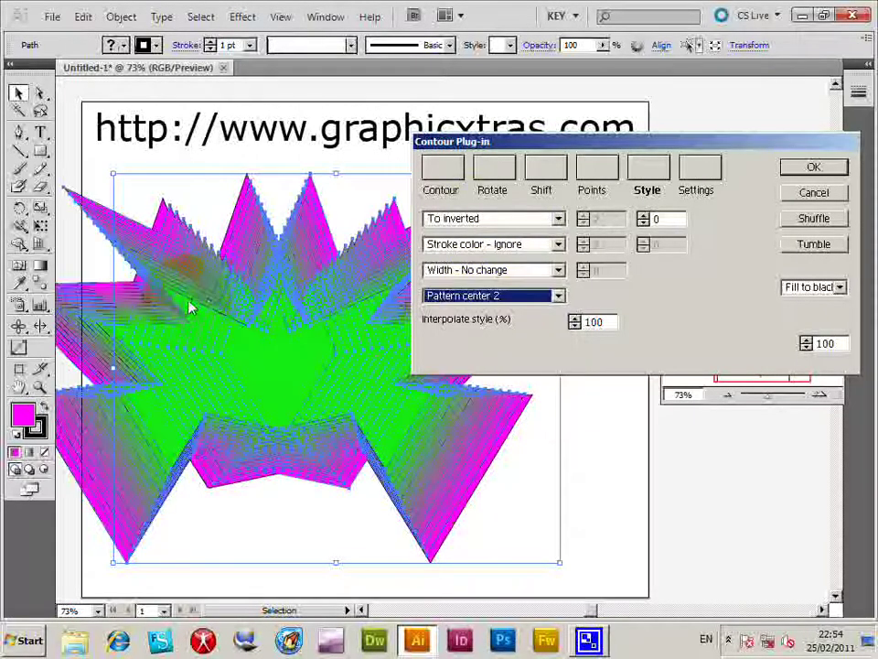
{"action": "left_click", "coordinate": [494, 295]}
{"action": "scroll", "coordinate": [475, 402], "scroll_direction": "down", "scroll_amount": 1}
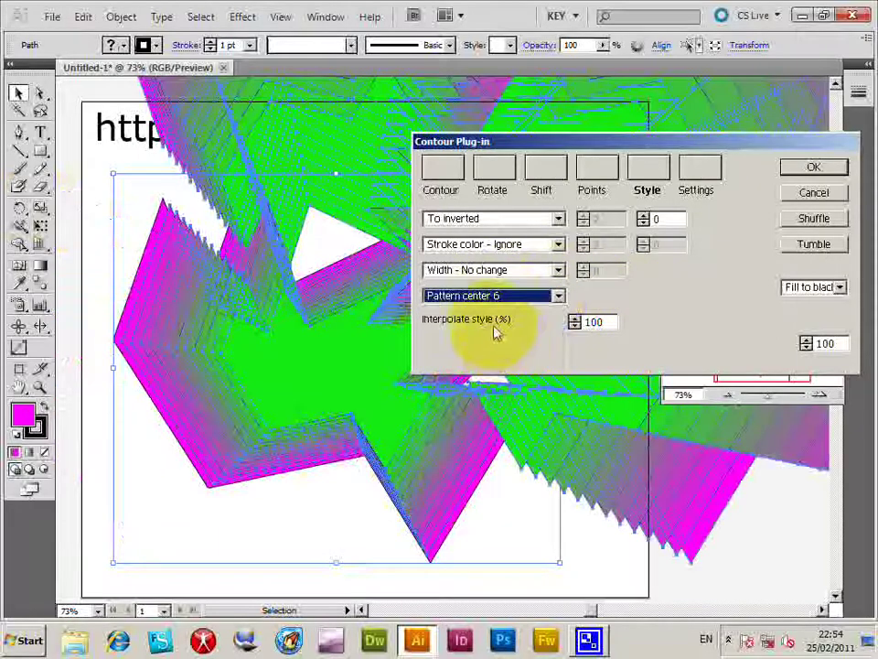
{"action": "left_click", "coordinate": [494, 295]}
{"action": "left_click", "coordinate": [490, 415]}
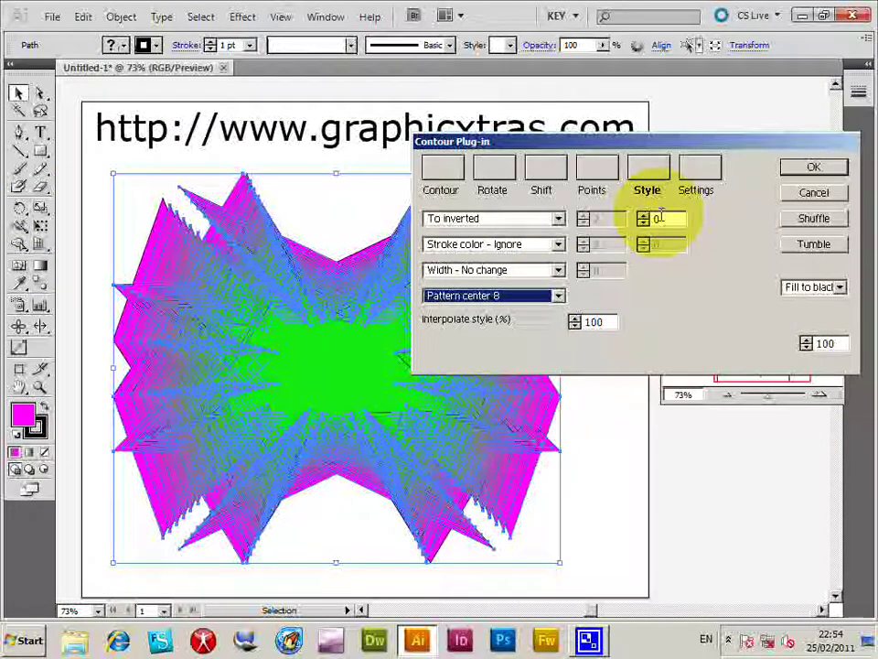
Randomize the contour settings with Tumble five times, then cancel the Contour Plug-in dialog.
{"action": "left_click", "coordinate": [813, 249]}
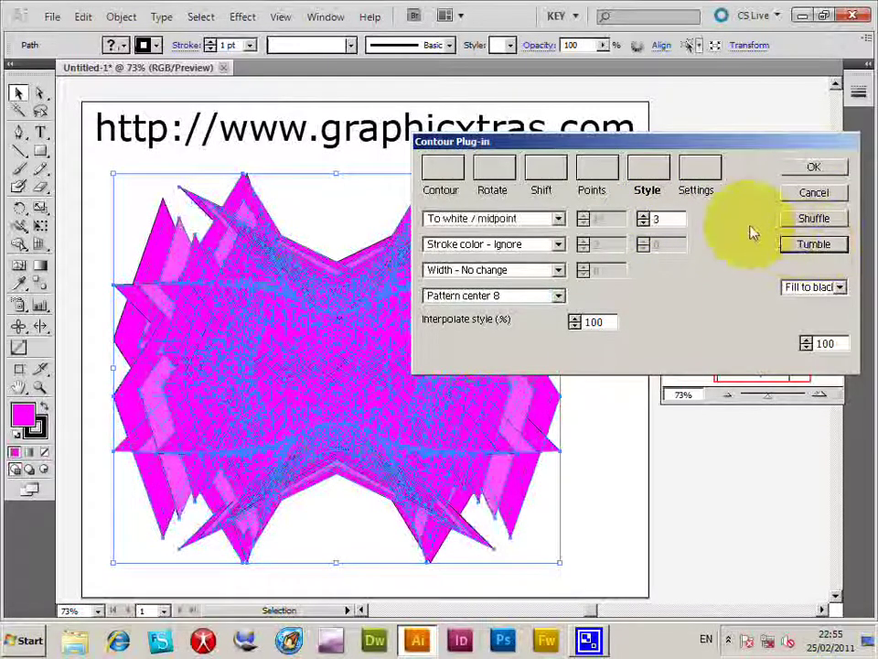
{"action": "left_click", "coordinate": [795, 252]}
{"action": "left_click", "coordinate": [796, 256]}
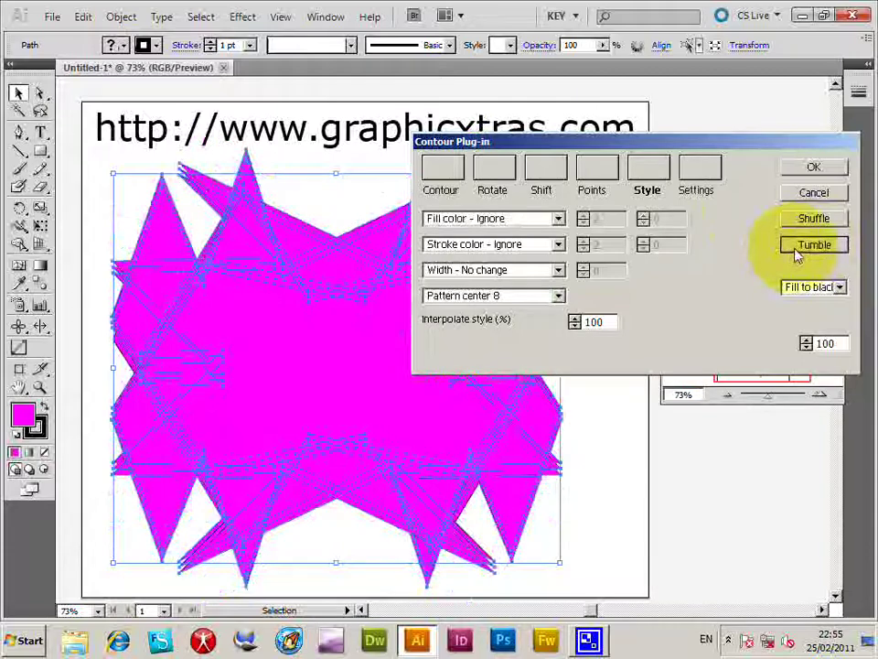
{"action": "left_click", "coordinate": [798, 258]}
{"action": "left_click", "coordinate": [801, 259]}
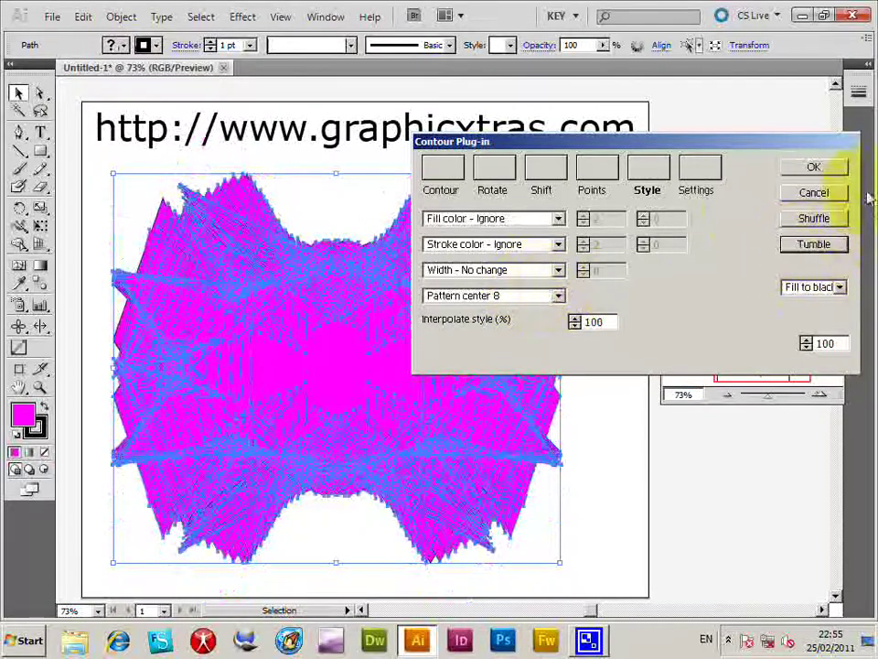
{"action": "left_click", "coordinate": [814, 197]}
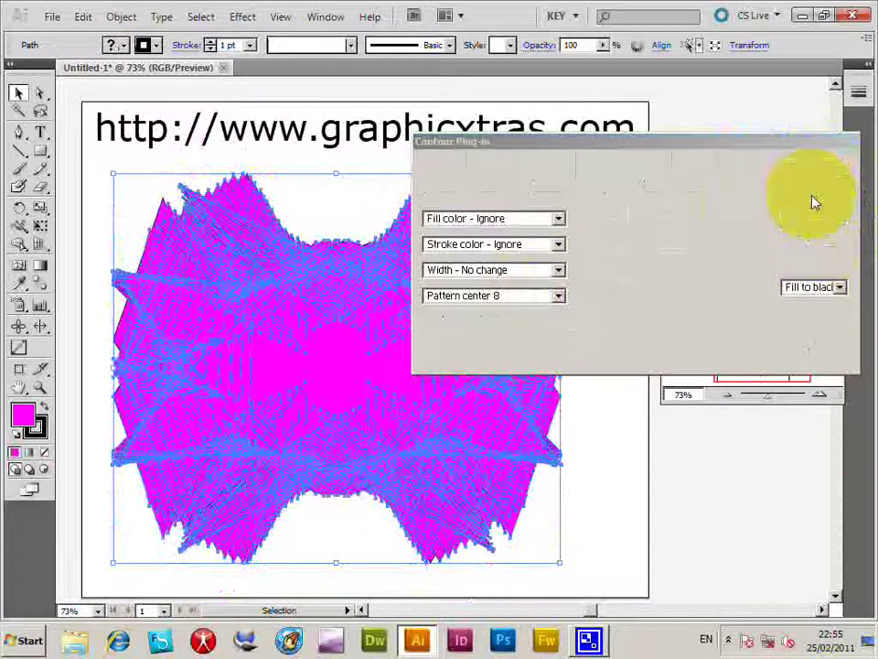